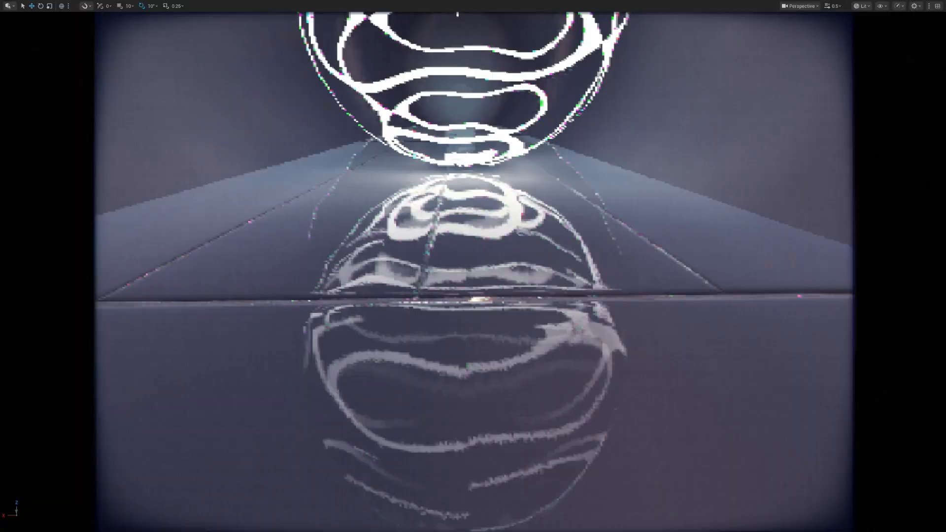
right_click_drag(473, 266, 868, 229)
key("s")
key("e")
key("s")
key("a")
key("w")
key("s")
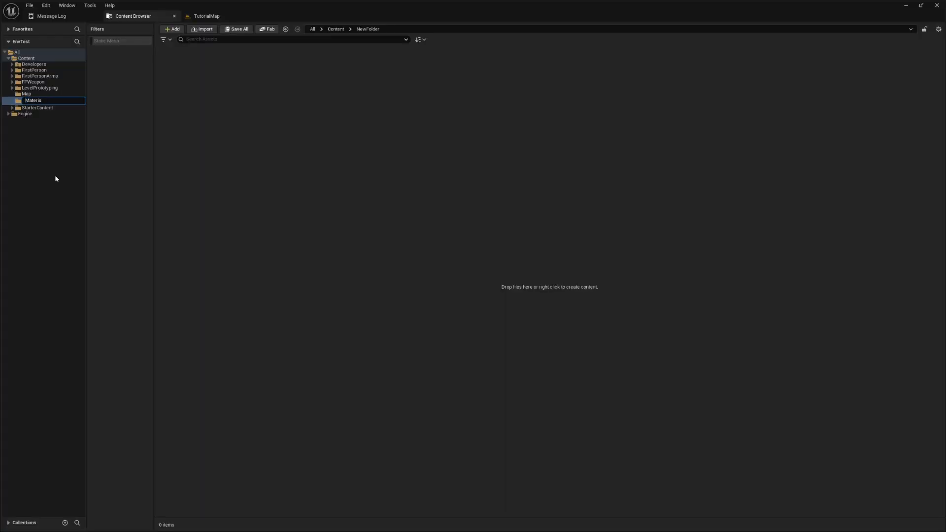
- Name the new content folder Materials and create a subfolder called FX_AbstractLines inside it
type("ls")
key("Return")
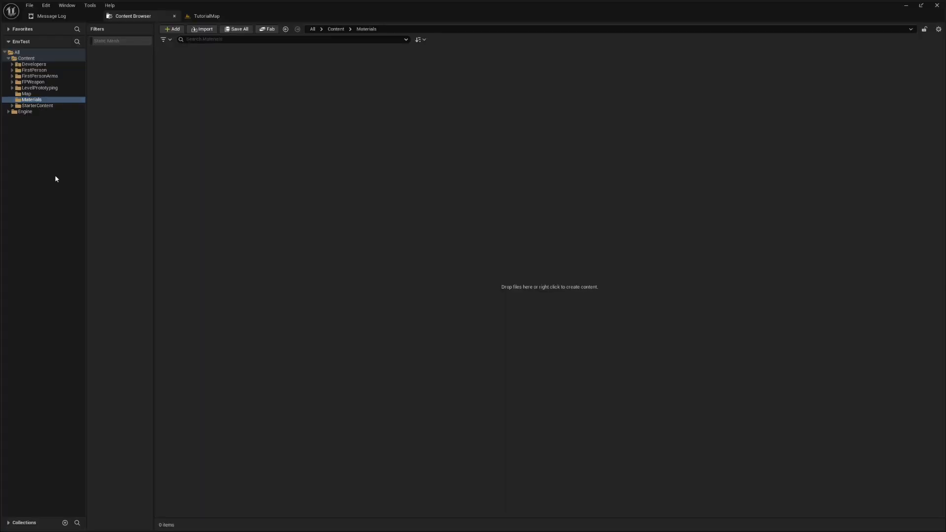
right_click(233, 134)
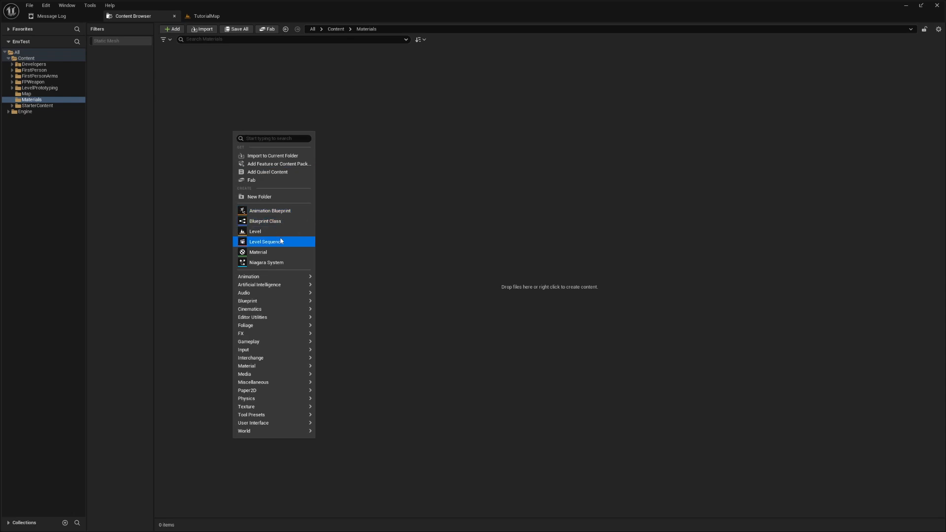
left_click(173, 91)
right_click(173, 90)
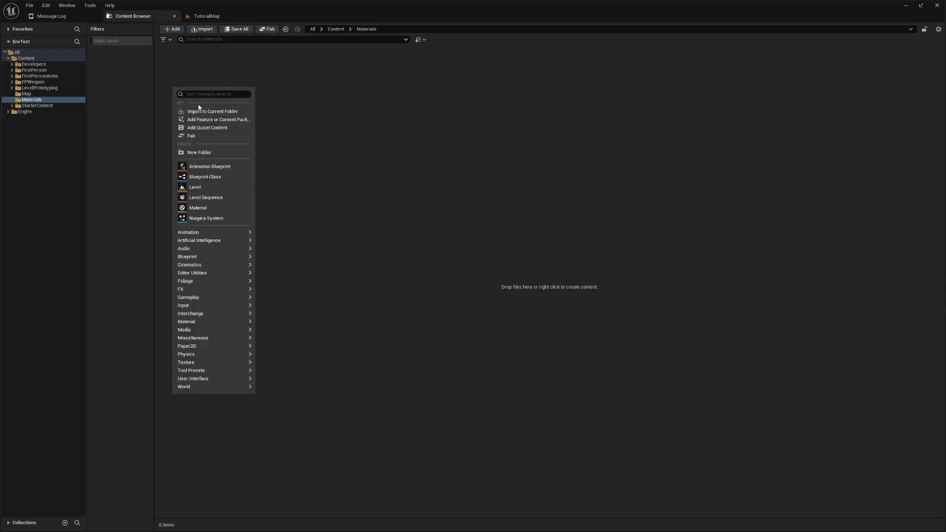
left_click(244, 152)
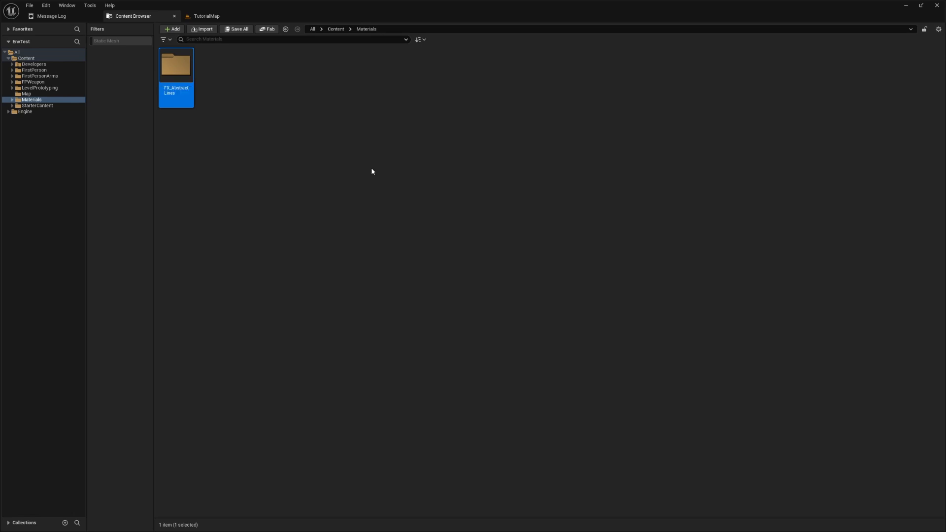
- Create a material named M_AbstractLines inside the FX_AbstractLines folder and save it
double_click(176, 74)
right_click(235, 104)
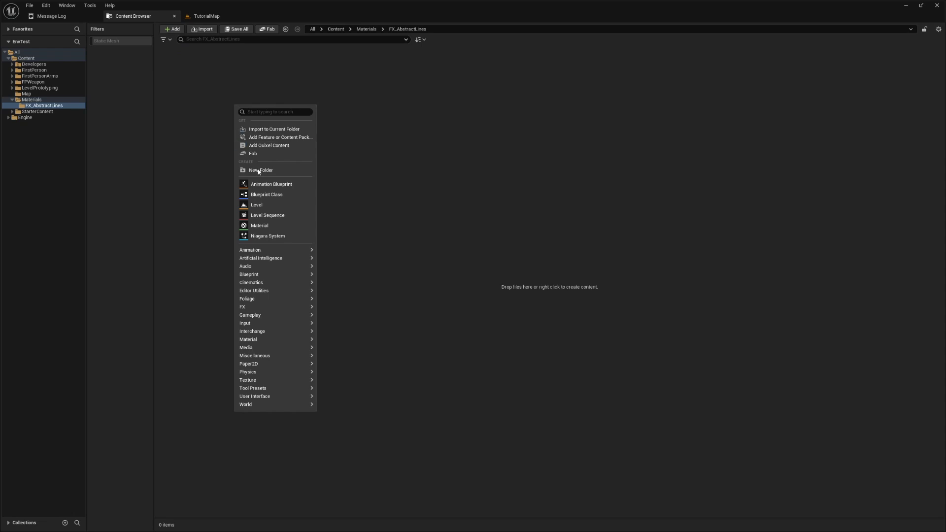
left_click(256, 225)
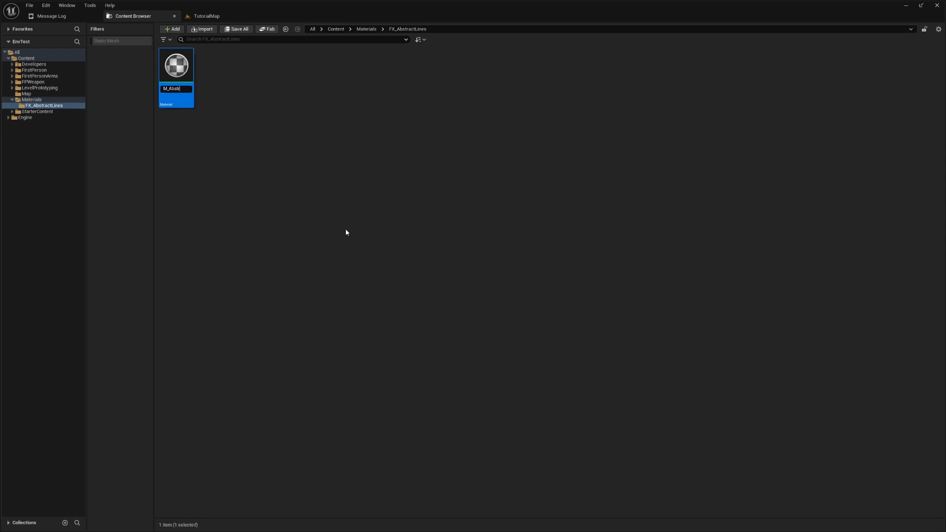
type("M_AbstractLines")
key("Return")
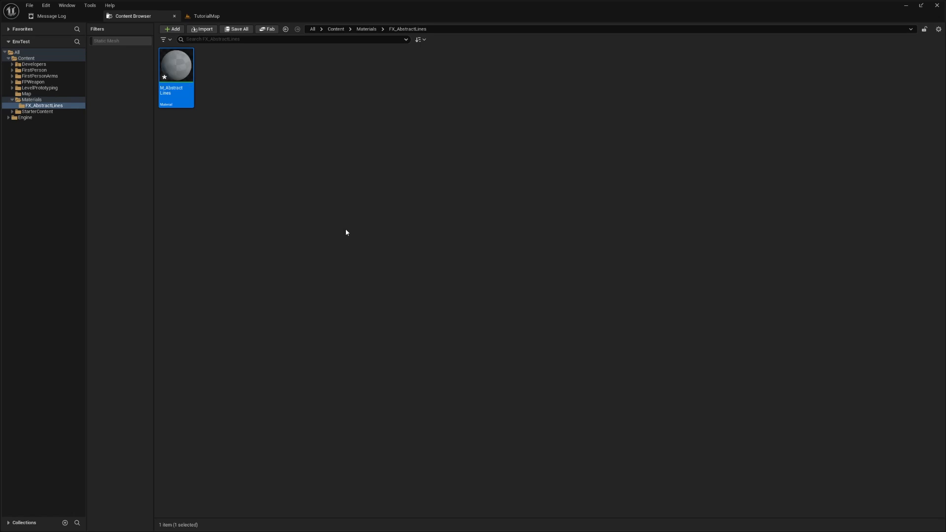
key("ctrl+s")
- Create a material instance of M_AbstractLines and name it MI_AbstractLines
right_click(170, 70)
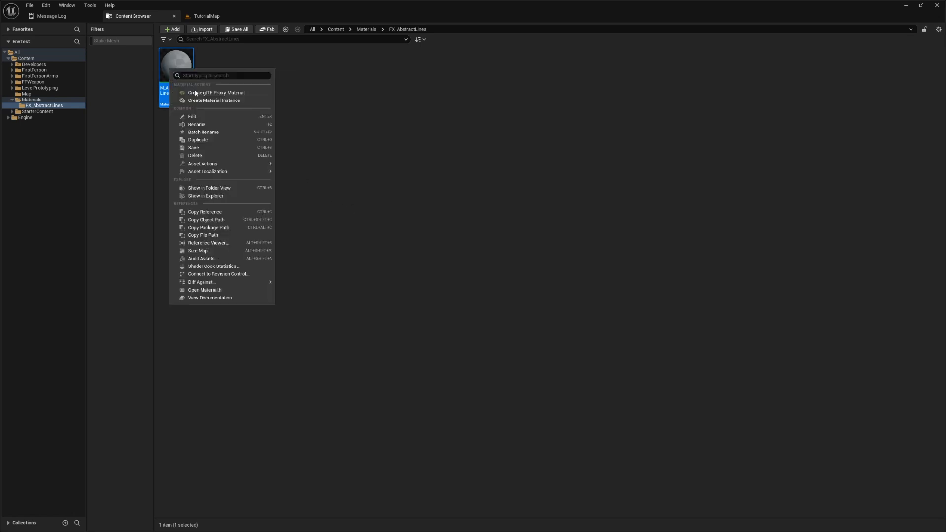
left_click(207, 101)
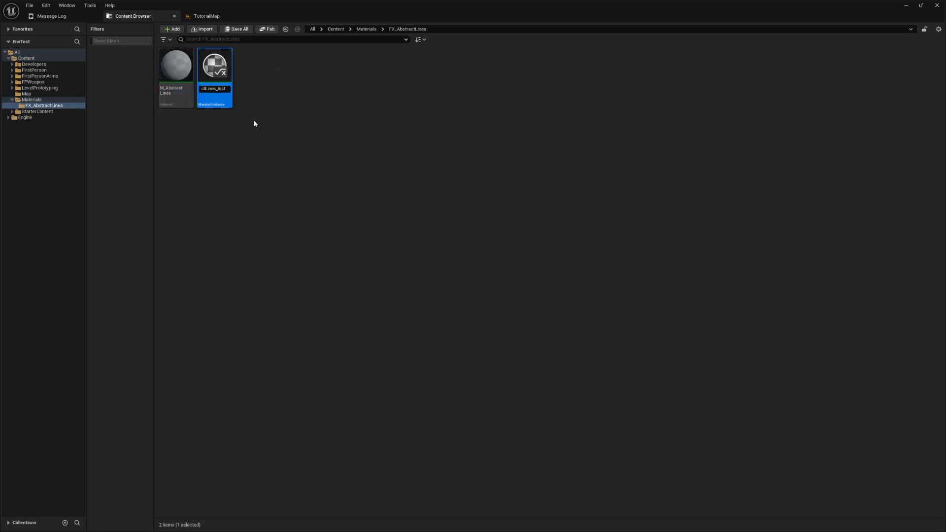
key("BackSpace")
key("BackSpace")
key("BackSpace")
key("BackSpace")
key("BackSpace")
key("Home")
key("Right")
type("I")
key("Return")
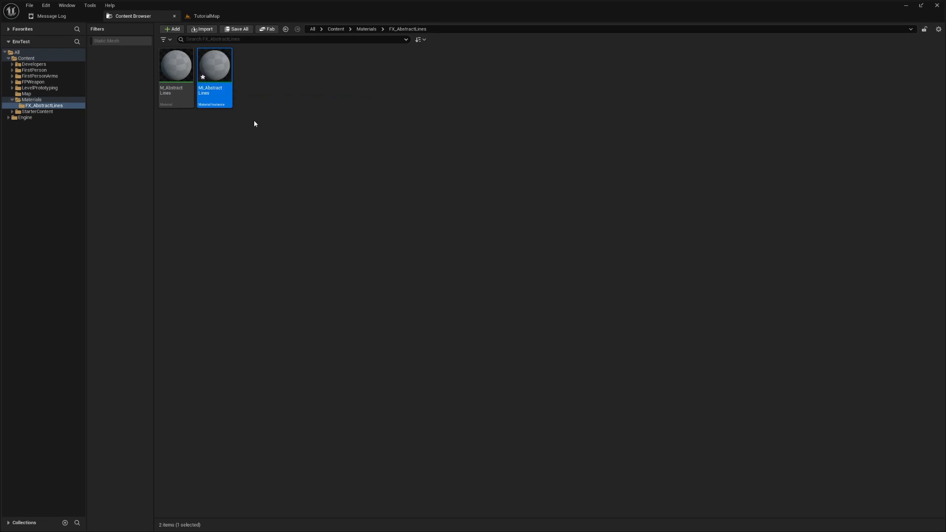
- Open M_AbstractLines and set its blend mode to Masked, its shading model to Unlit, and enable Two Sided
left_click(173, 62)
right_click_drag(716, 238, 787, 237)
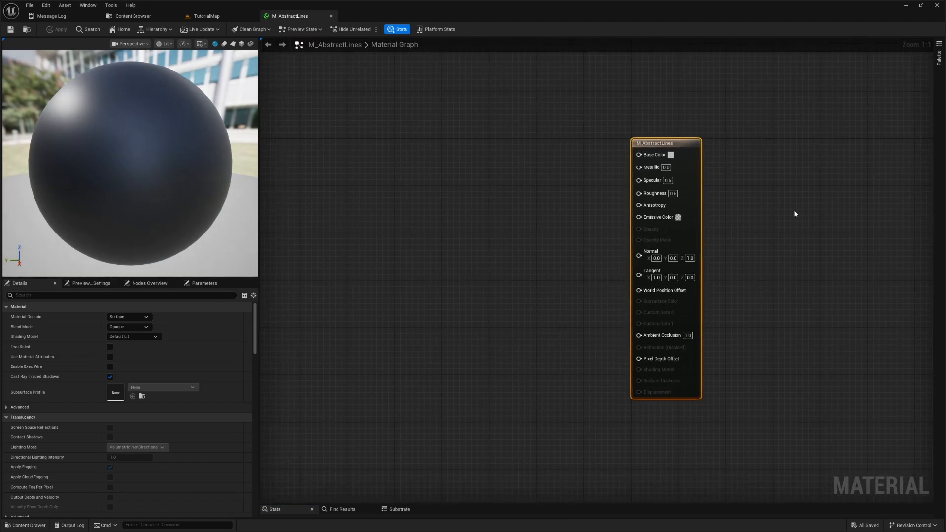
left_click(128, 327)
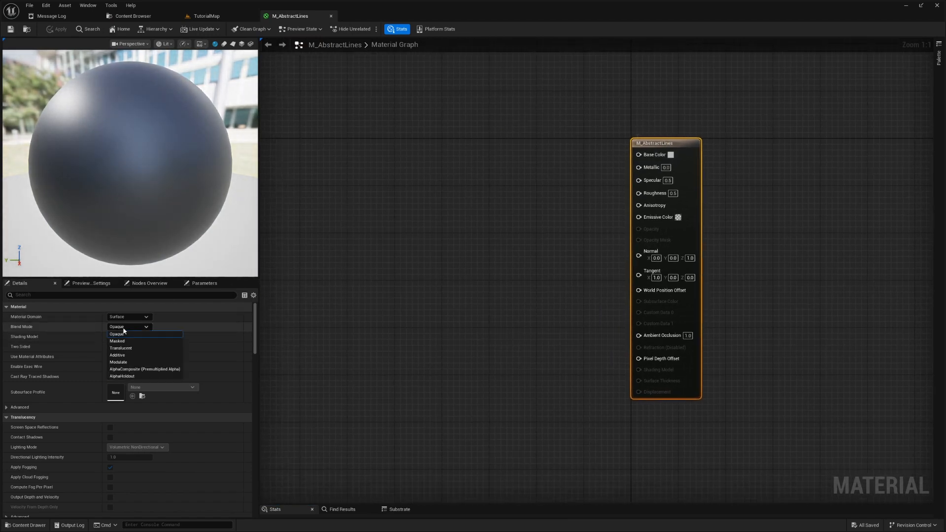
left_click(128, 341)
left_click(137, 337)
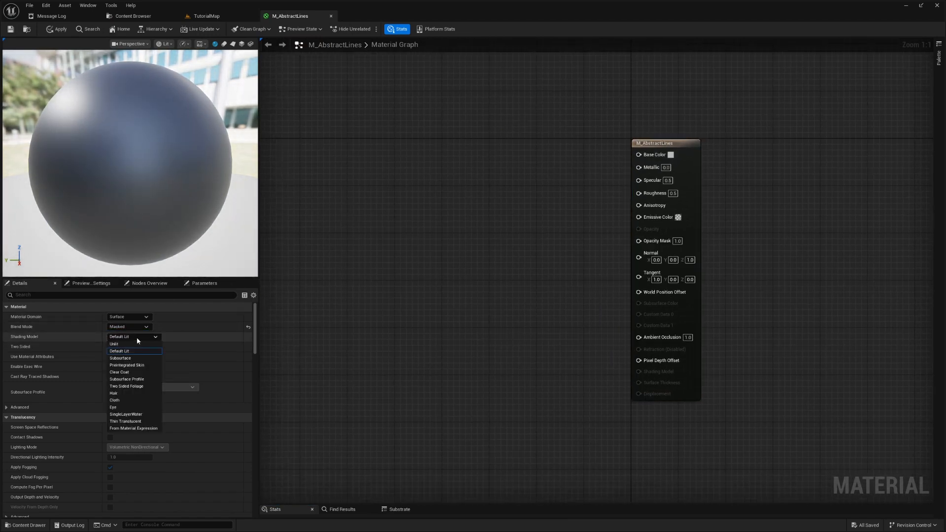
left_click(115, 347)
left_click(111, 346)
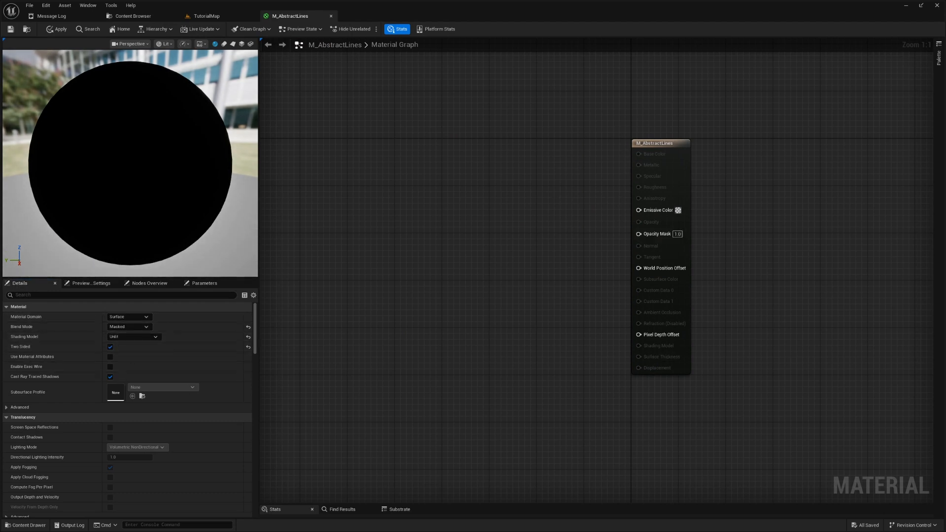
- Add a Panner node to the material graph and set its speed to 1.0 in both X and Y
right_click_drag(754, 297, 822, 303)
right_click_drag(534, 290, 570, 286)
right_click(401, 218)
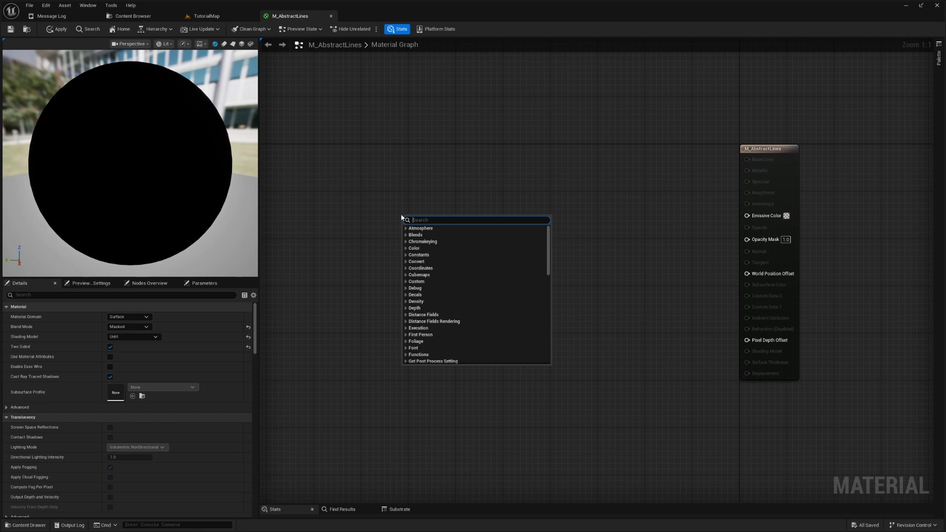
type("panner")
key("Return")
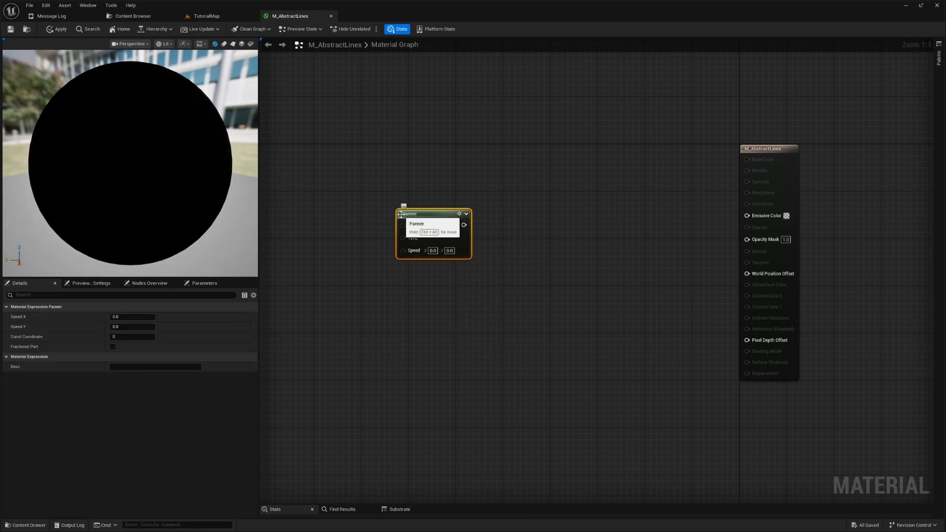
left_click_drag(441, 231, 389, 214)
left_click(380, 233)
type("1")
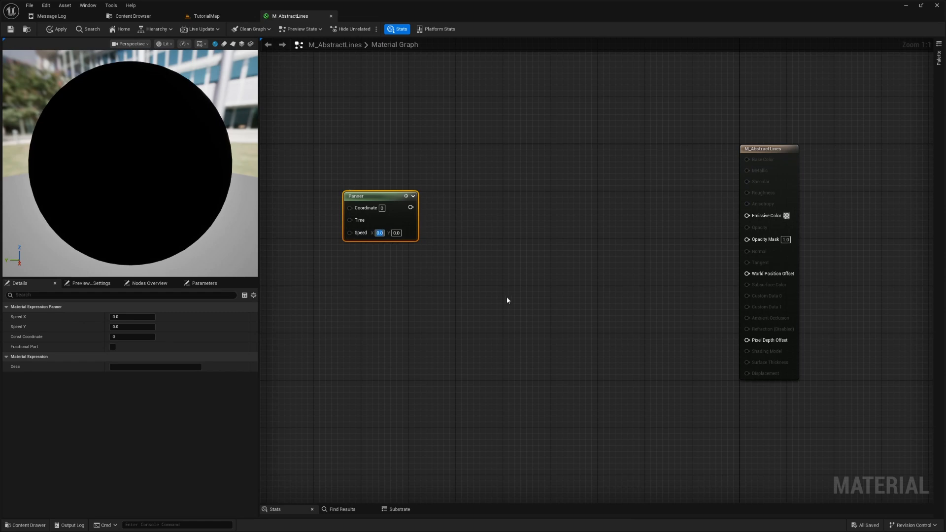
key("Tab")
type("1")
key("Return")
- Add a Cosine node fed by the Panner output, align it with the Panner and expand its period input
mouse_move(394, 198)
left_mouse_down()
mouse_move(351, 192)
mouse_move(405, 200)
left_mouse_up()
left_click(422, 263)
type("cosine")
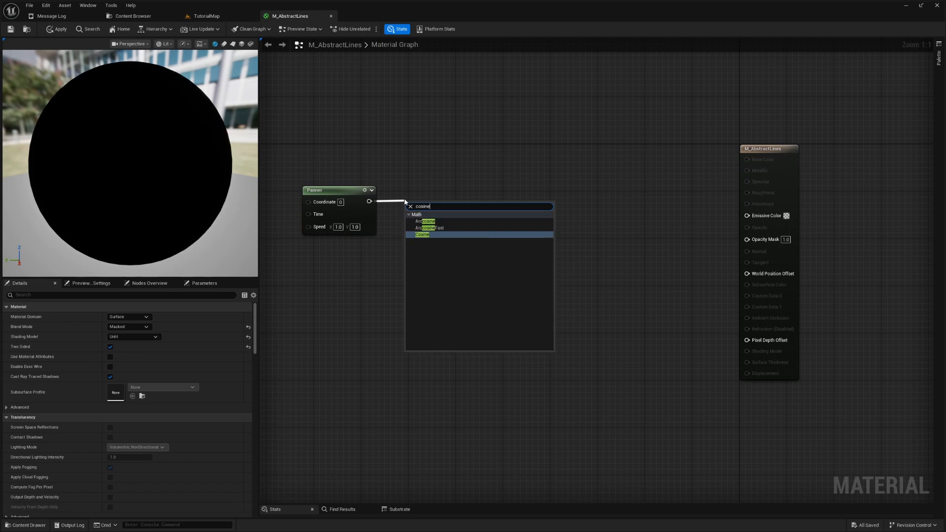
key("Return")
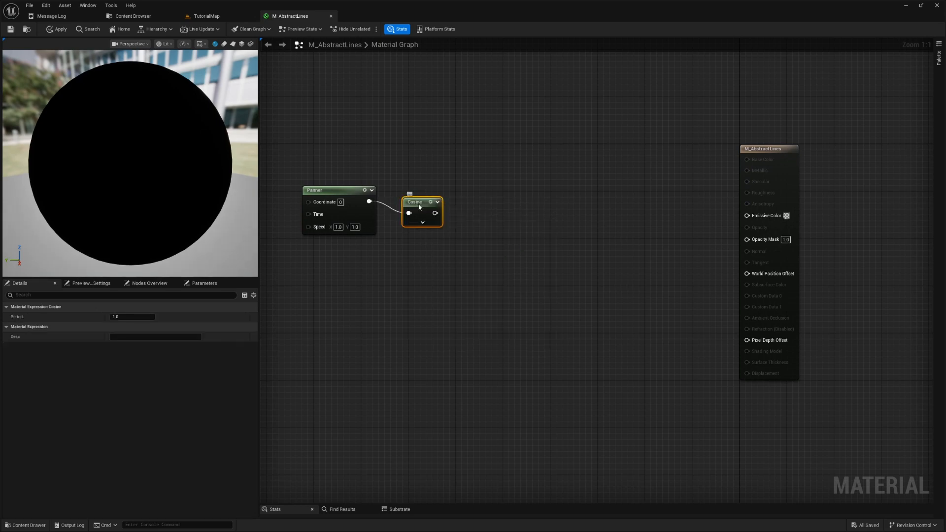
left_click(411, 210)
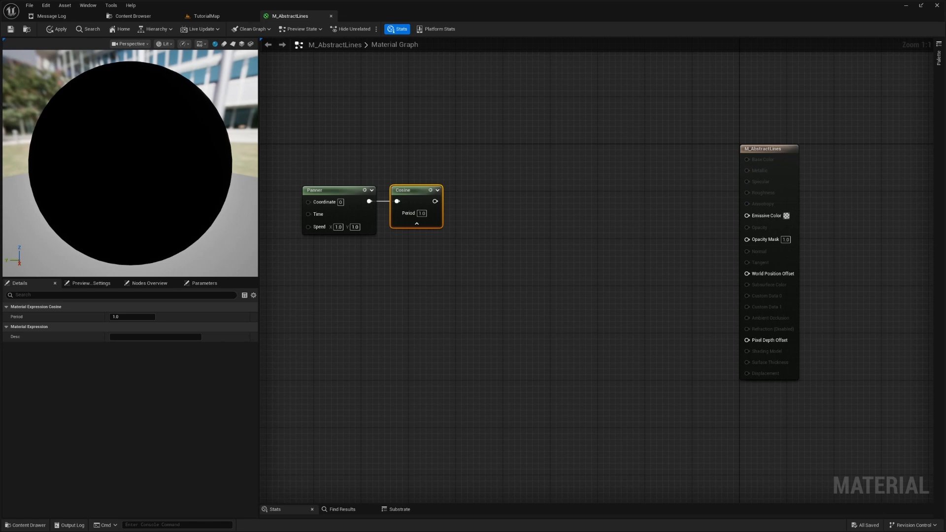
- Set the Cosine node's period to 0.2 and move the Panner and Cosine nodes together slightly away from the material output node
left_click(421, 213)
key("BackSpace")
type("0.2")
key("Return")
left_click_drag(322, 167, 431, 246)
left_click_drag(408, 192, 384, 185)
left_click(440, 286)
mouse_move(439, 289)
right_mouse_down()
mouse_move(476, 300)
mouse_move(450, 296)
right_mouse_up()
- Add a Multiply node fed by the Cosine output and line it up closely with the Panner and Cosine nodes
left_click_drag(422, 212, 468, 206)
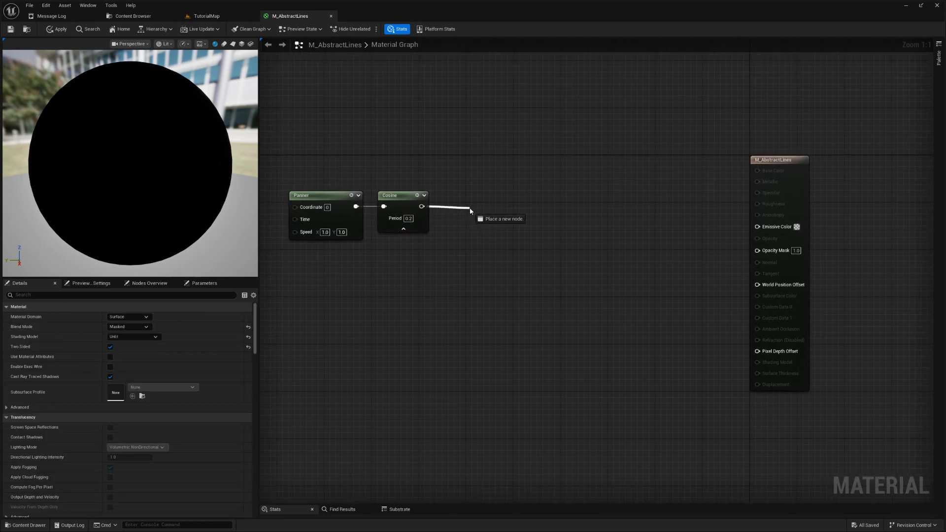
type("mult")
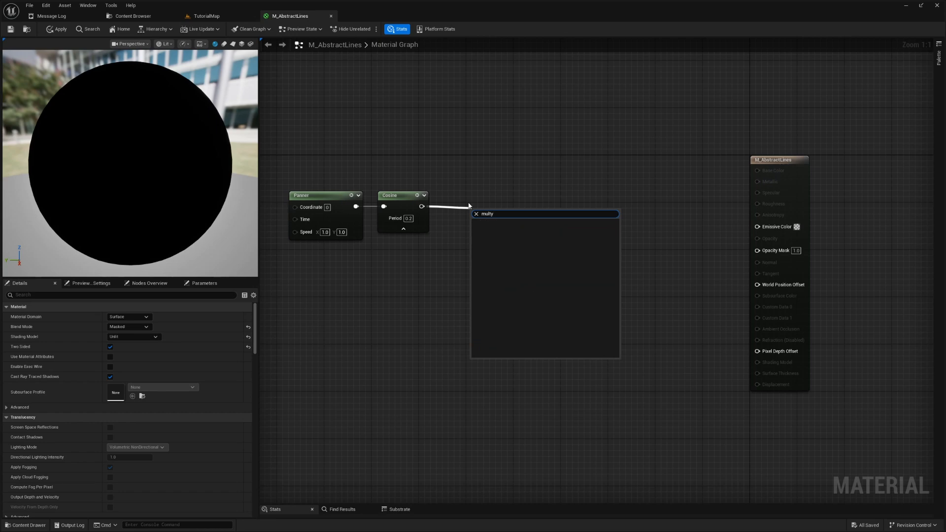
key("Return")
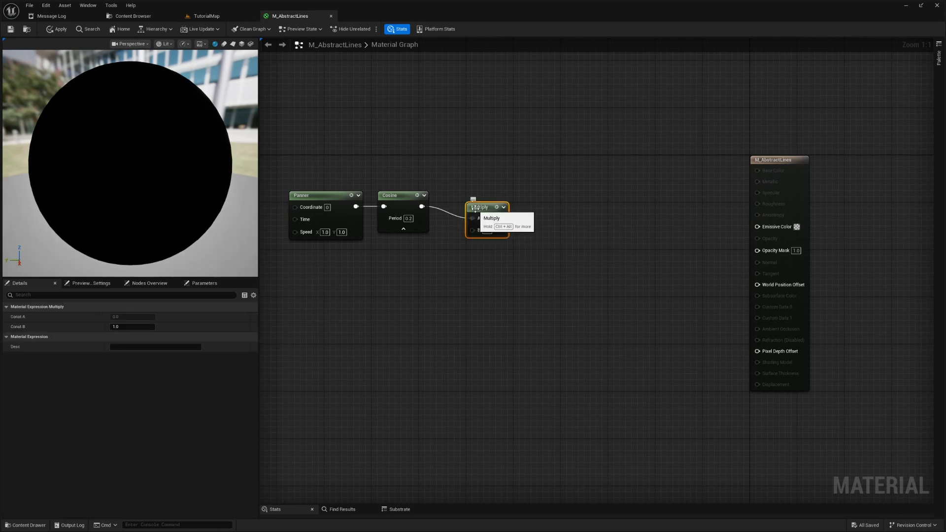
left_click_drag(308, 177, 550, 303)
key("q")
left_click_drag(488, 199, 464, 201)
left_click(478, 249)
left_click(464, 197)
left_click(462, 285)
right_click_drag(462, 285, 517, 277)
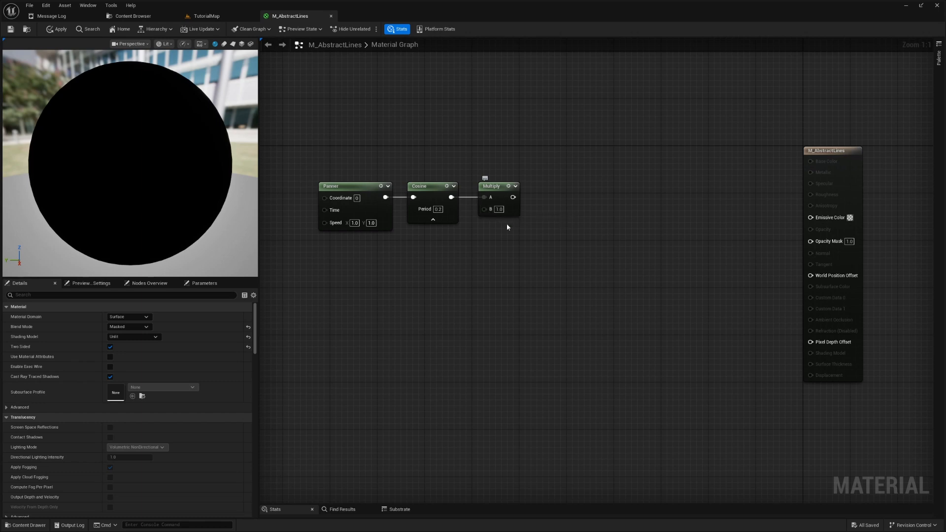
- Move the Panner, Cosine and Multiply nodes together a little farther from the material output node
right_click_drag(551, 231, 586, 230)
left_click_drag(356, 157, 461, 219)
left_click(531, 191, "shift")
left_click_drag(531, 191, 508, 191)
right_click_drag(550, 239, 502, 226)
- Add a Dot node with its A input fed by the Multiply output and align it with the node row
left_click_drag(488, 200, 572, 201)
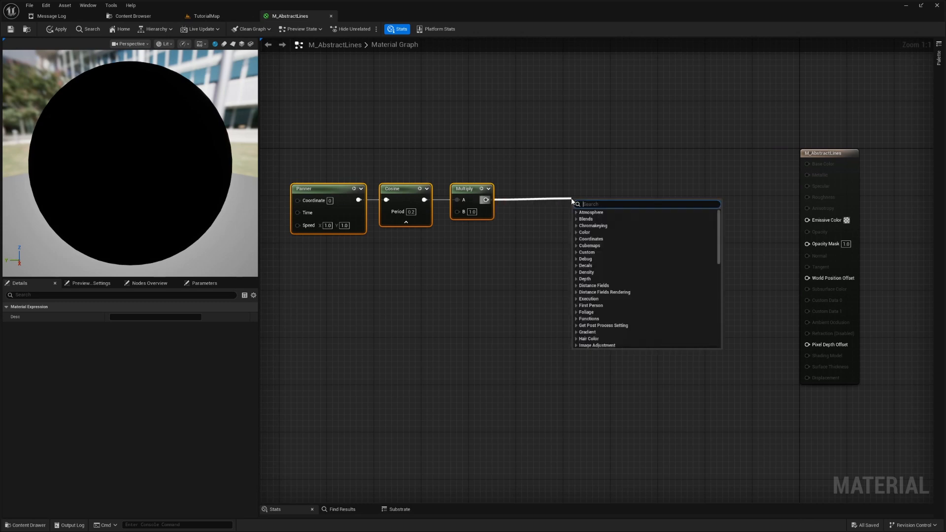
type("dot")
key("Return")
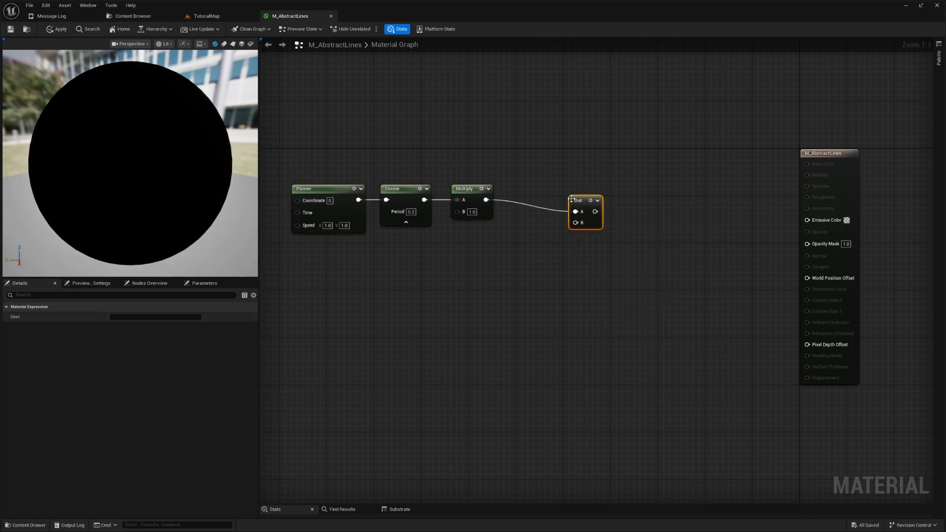
left_click_drag(583, 205, 539, 194)
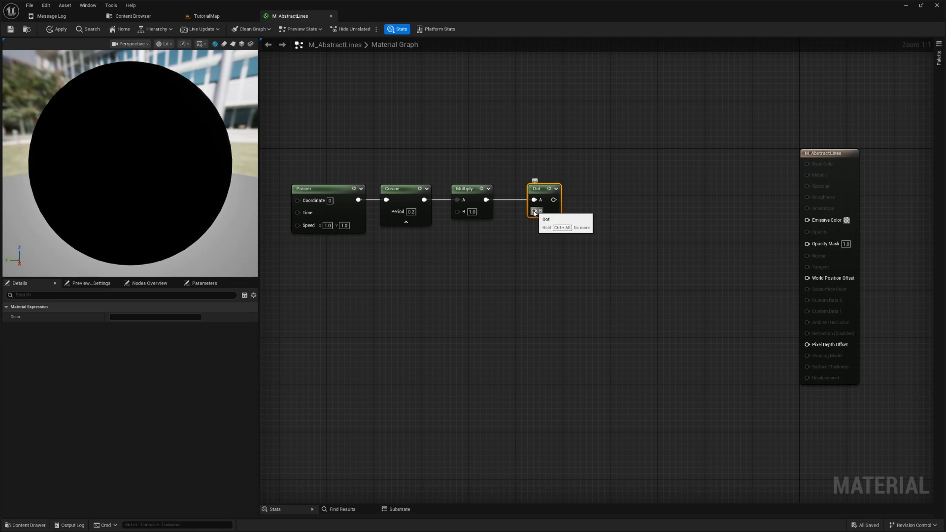
- Add a VertexNormalWS node connected to the Dot node's B input and place it below the Multiply node
left_click_drag(534, 211, 460, 267)
type("vertex")
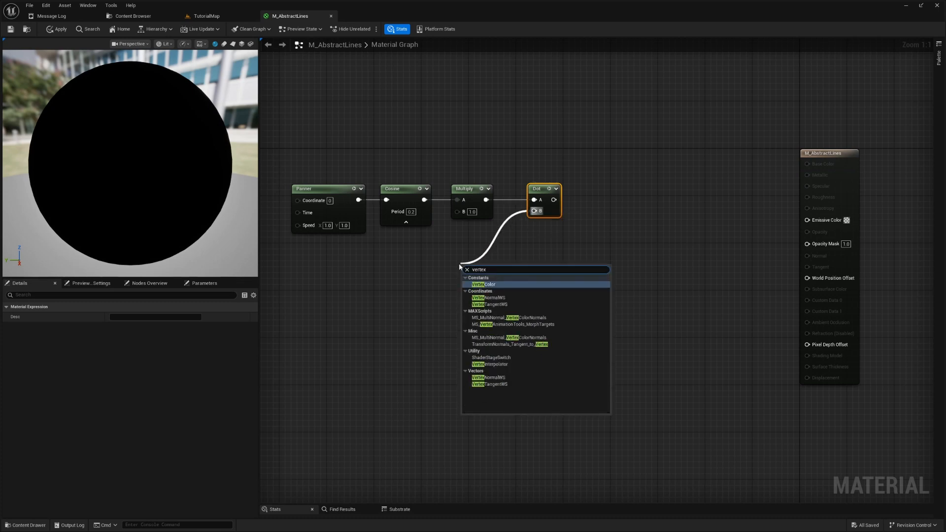
type(" no")
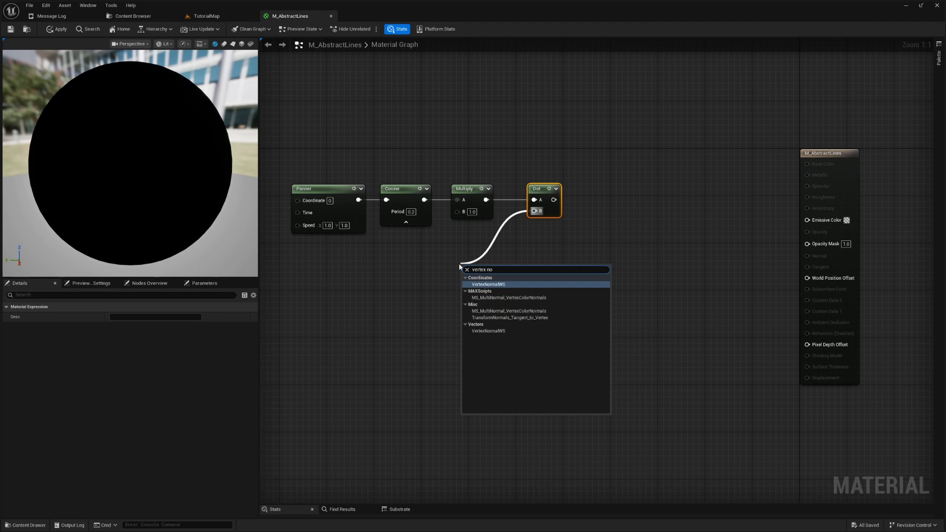
left_click(486, 284)
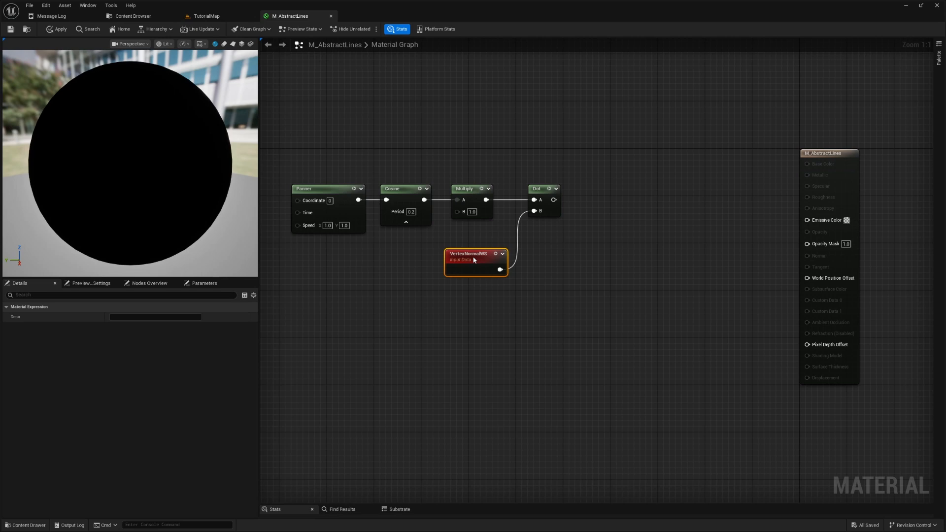
left_click_drag(473, 260, 473, 254)
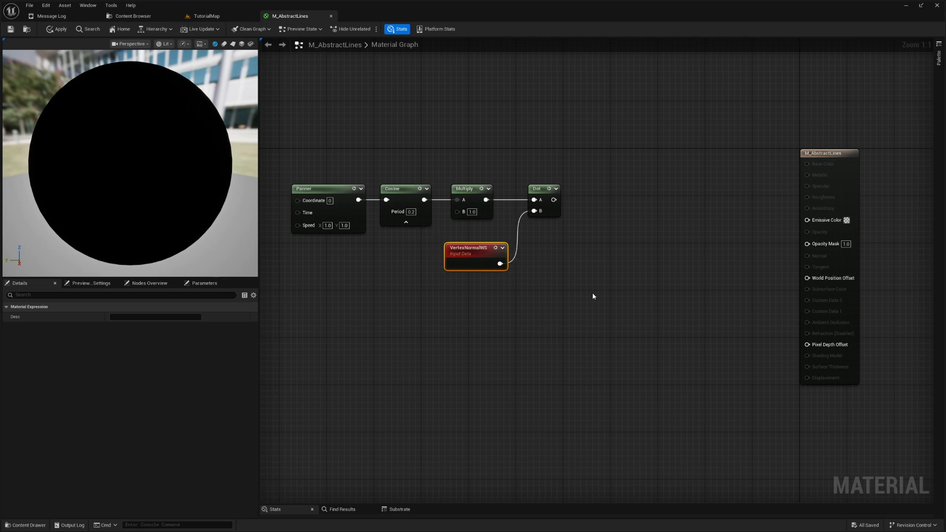
- Preview the Dot node's output on the preview sphere and rotate the sphere view to inspect the pattern
mouse_move(609, 297)
right_mouse_down()
mouse_move(576, 294)
mouse_move(594, 296)
right_mouse_up()
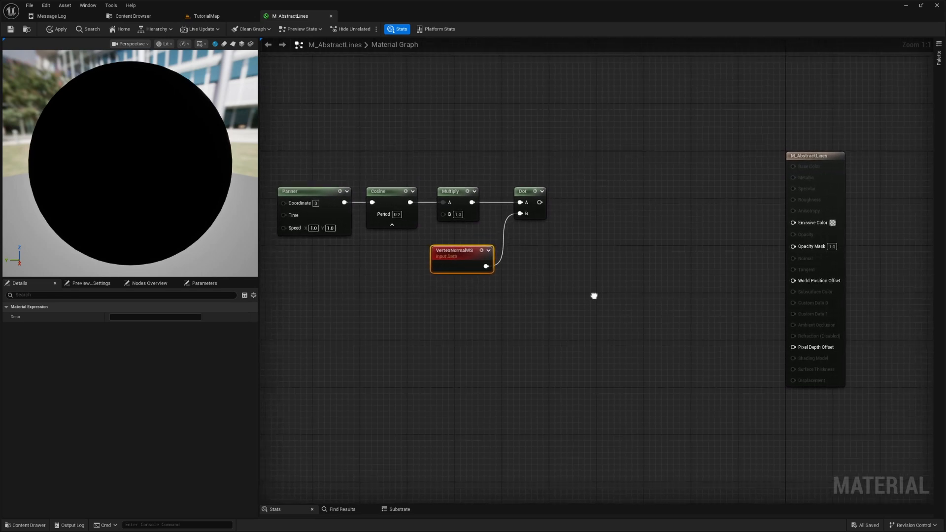
left_click(536, 192)
left_click_drag(143, 172, 163, 197)
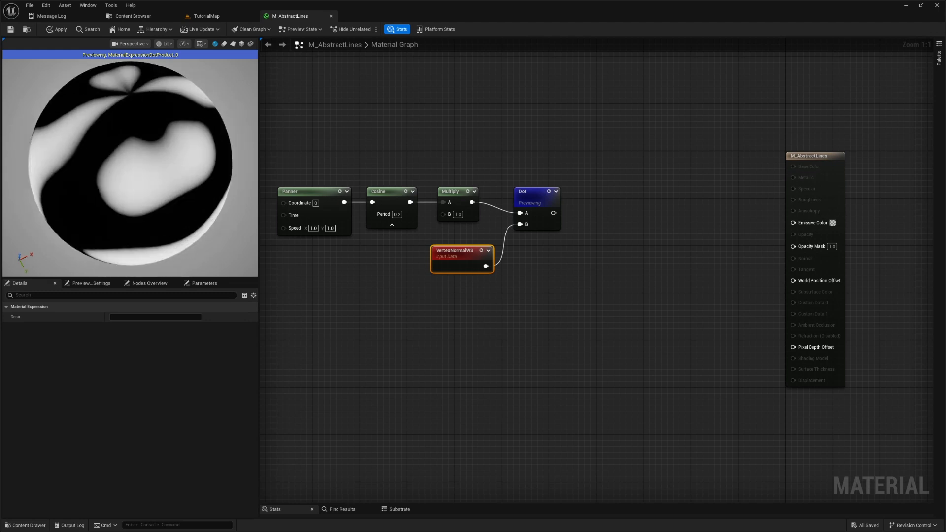
right_click_drag(403, 274, 489, 286)
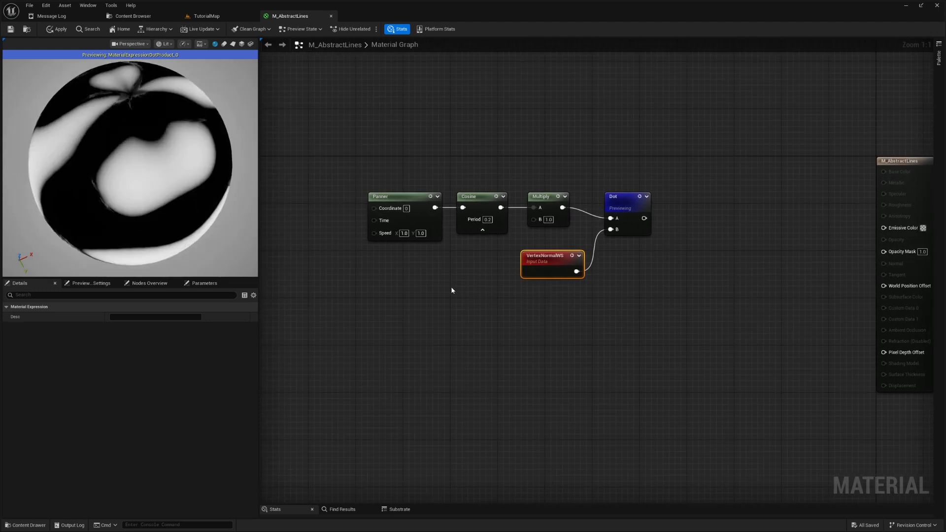
- Set the Panner node's speed to 0.2 in X and 0.1 in Y and orbit the preview sphere to check the motion
type("0.2")
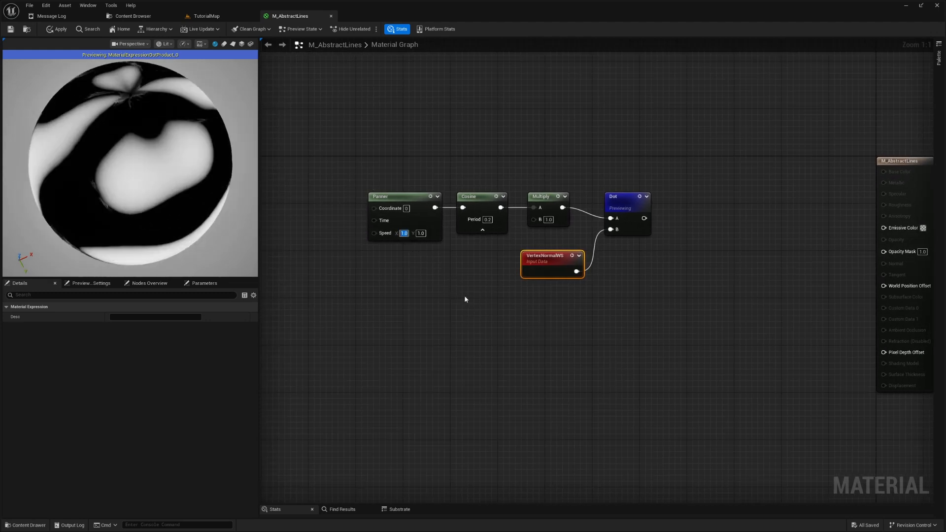
key("Tab")
type("0.1")
key("Return")
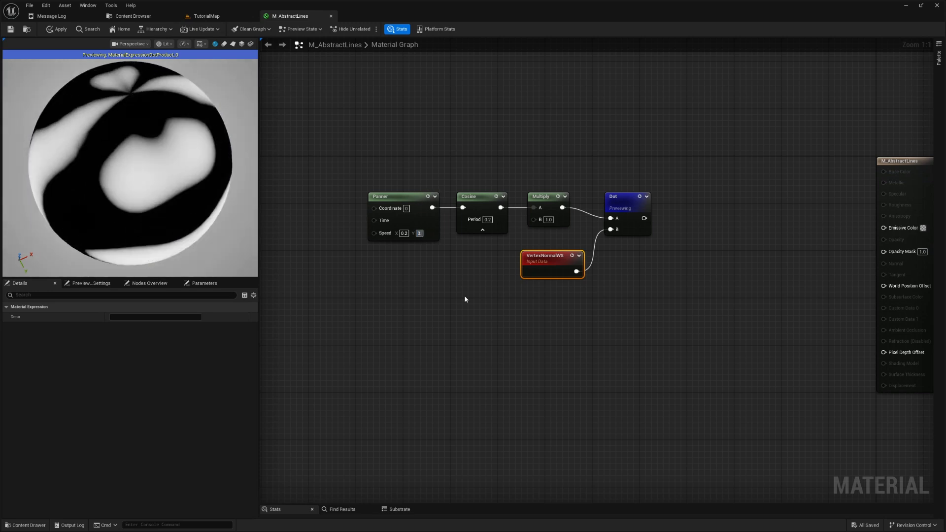
left_click_drag(159, 199, 143, 227)
right_click_drag(716, 357, 709, 361)
- Straighten the connections between Panner, Cosine, Multiply and Dot, and bring the Dot and VertexNormalWS nodes closer to the rest of the chain
left_click_drag(394, 193, 631, 229)
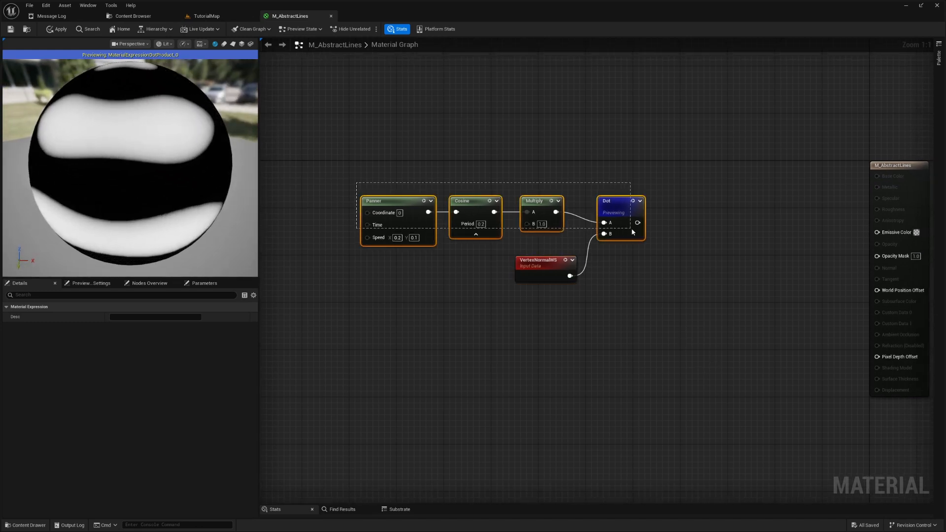
key("q")
left_click_drag(615, 197, 561, 197)
left_click_drag(567, 272, 513, 271)
left_click_drag(326, 146, 540, 309)
right_click_drag(722, 305, 675, 263)
left_click_drag(202, 194, 143, 167)
right_click_drag(591, 277, 603, 293)
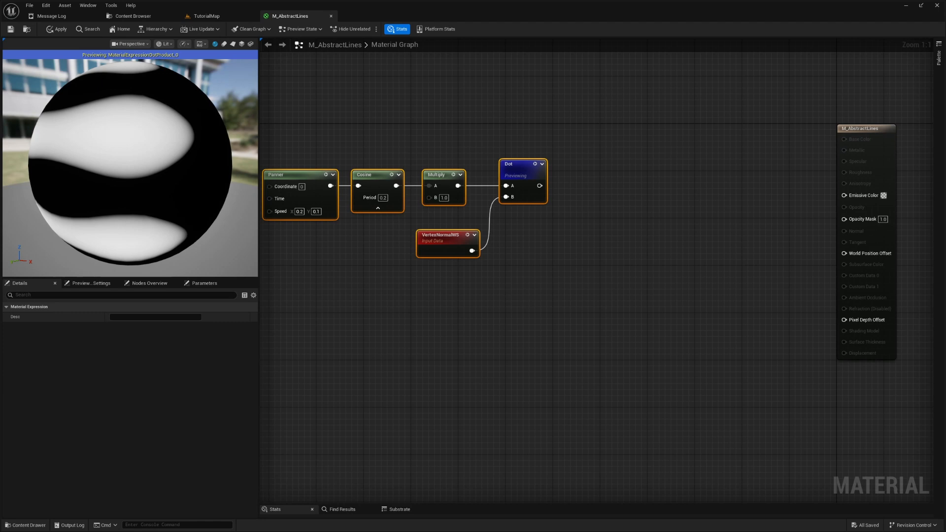
- Add a second Multiply node with its A input fed by the Dot output and place it beside the Dot node
left_click_drag(539, 186, 589, 183)
type("mult")
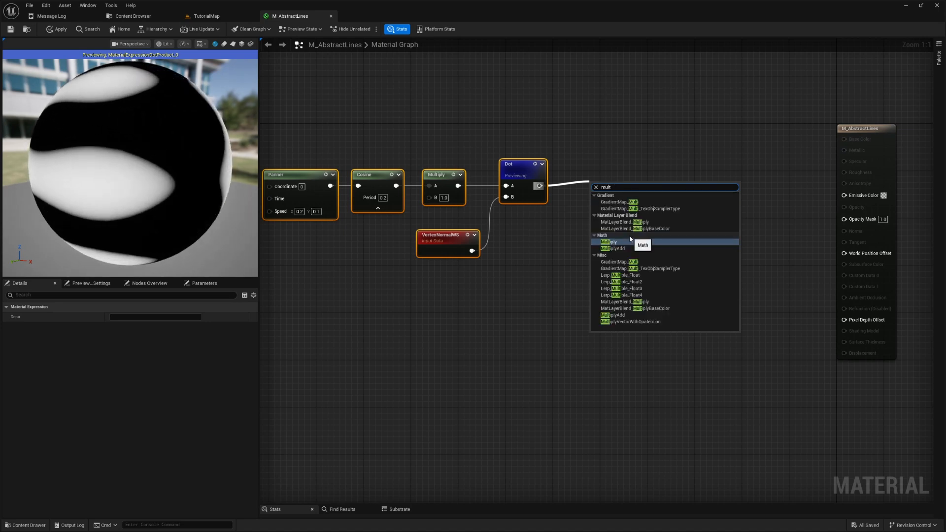
left_click(629, 241)
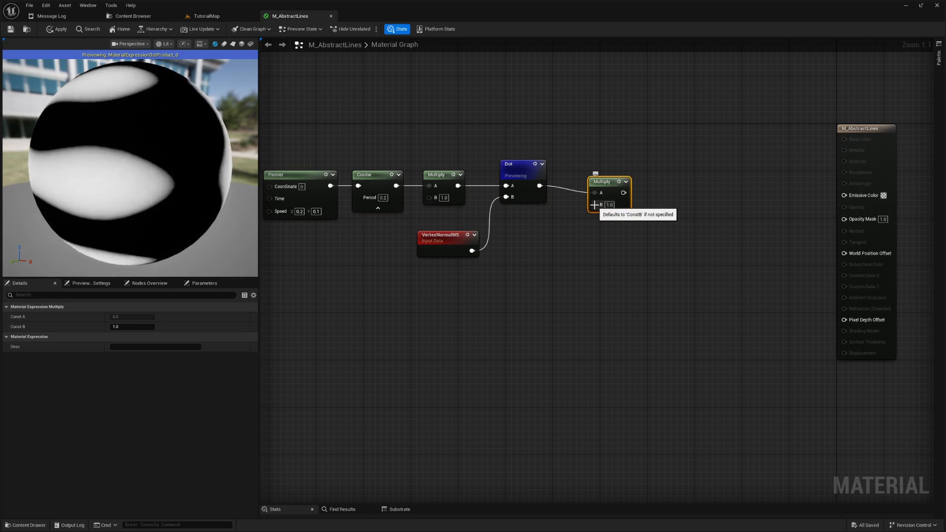
left_click_drag(612, 185, 600, 180)
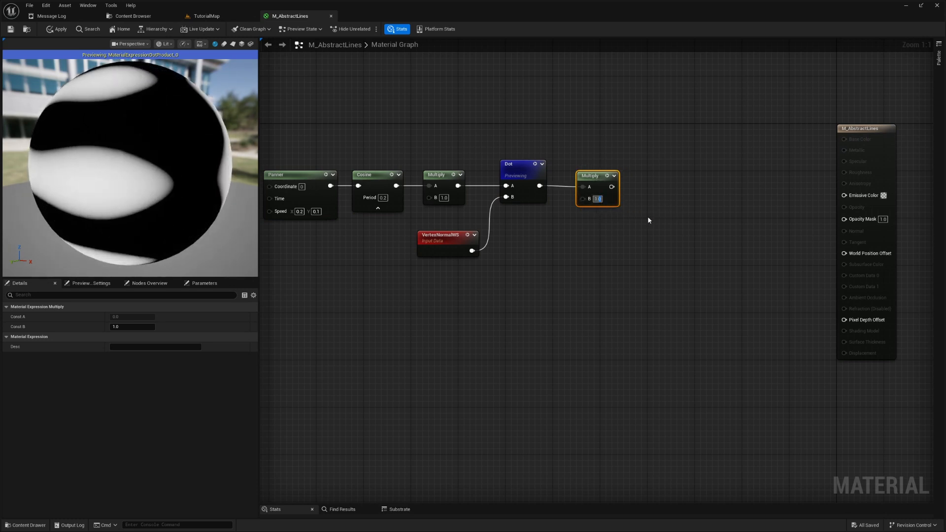
- Set the new Multiply node's B value to 4, preview its output and raise the node slightly
type("4")
key("Return")
key("space")
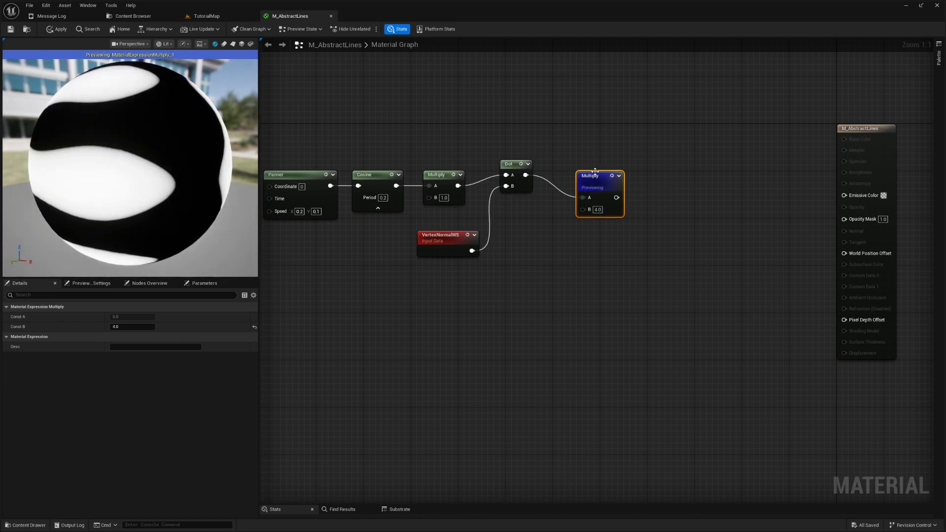
left_click_drag(599, 172, 599, 160)
left_click_drag(121, 222, 171, 222)
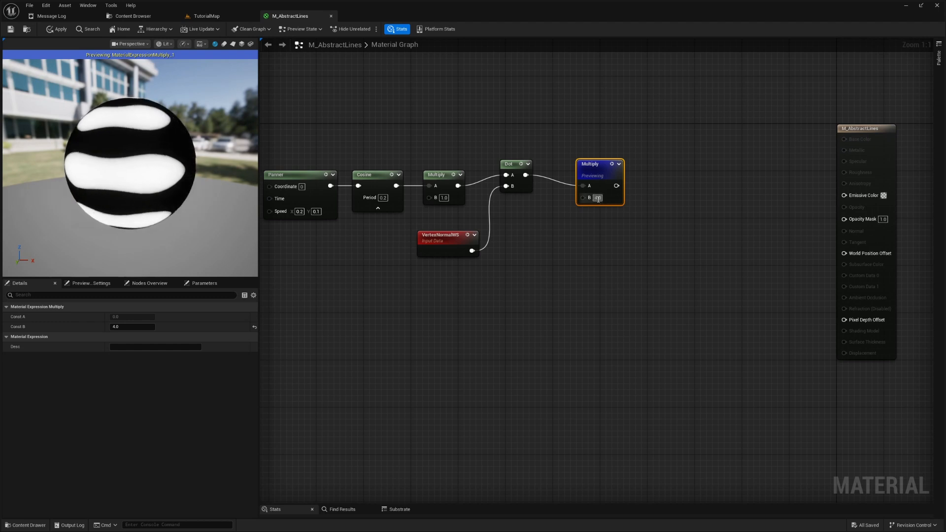
- Try B values of 2, 1 and 10 on the previewed Multiply node and return it to 4
type("2")
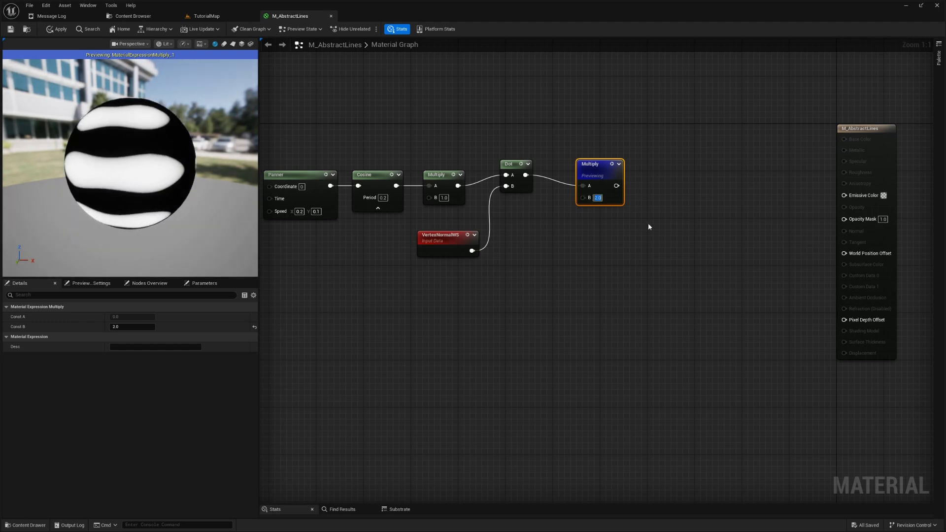
type("1")
key("Return")
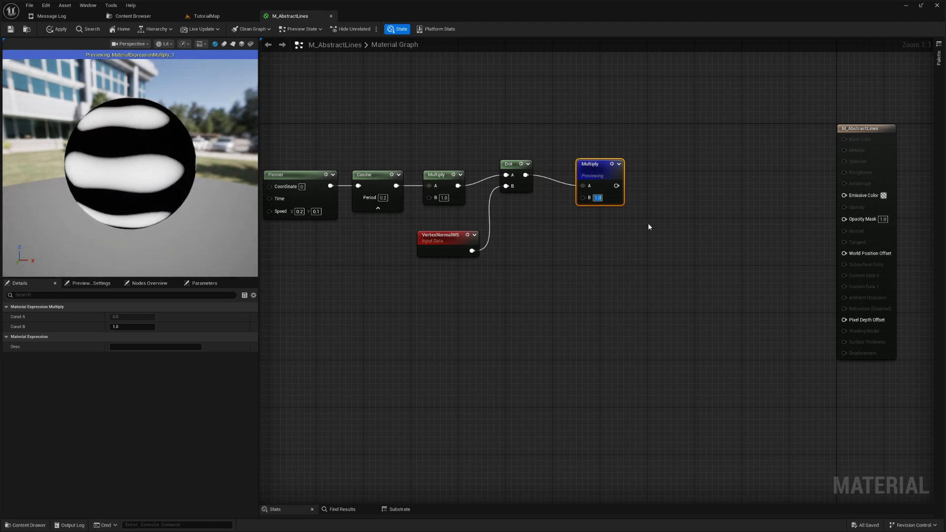
type("10")
key("Return")
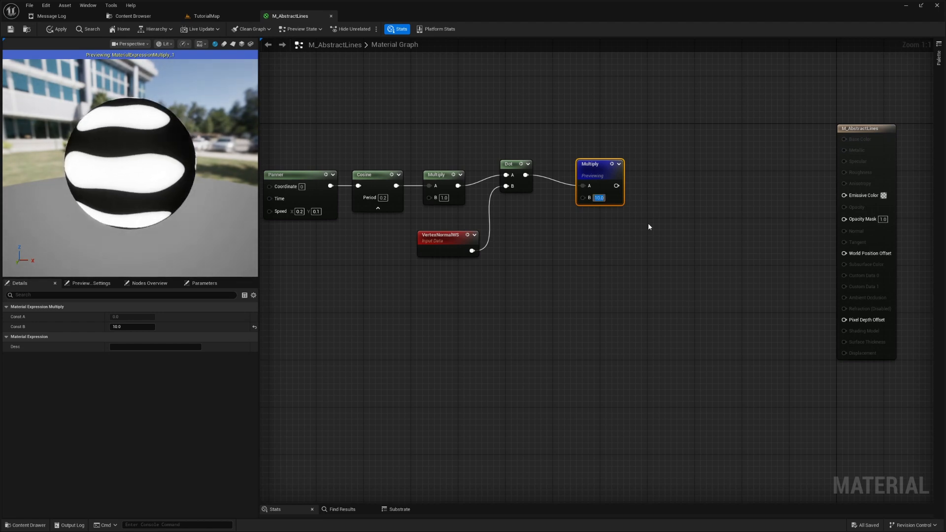
type("4")
key("Return")
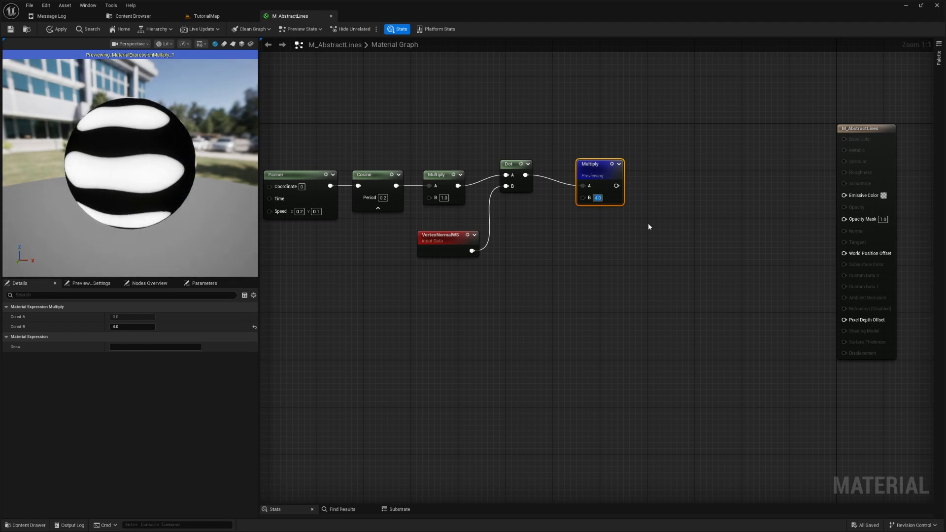
- Add a Power node with its Base input fed by the second Multiply node's output and place it beside that node
right_click_drag(622, 256, 668, 234)
left_click_drag(583, 174, 649, 188)
type("power")
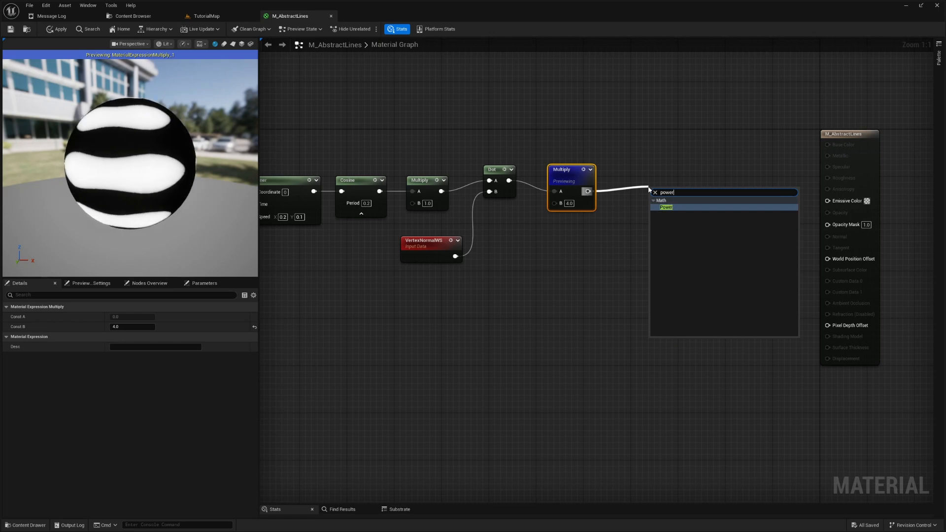
key("Return")
left_click_drag(664, 189, 652, 184)
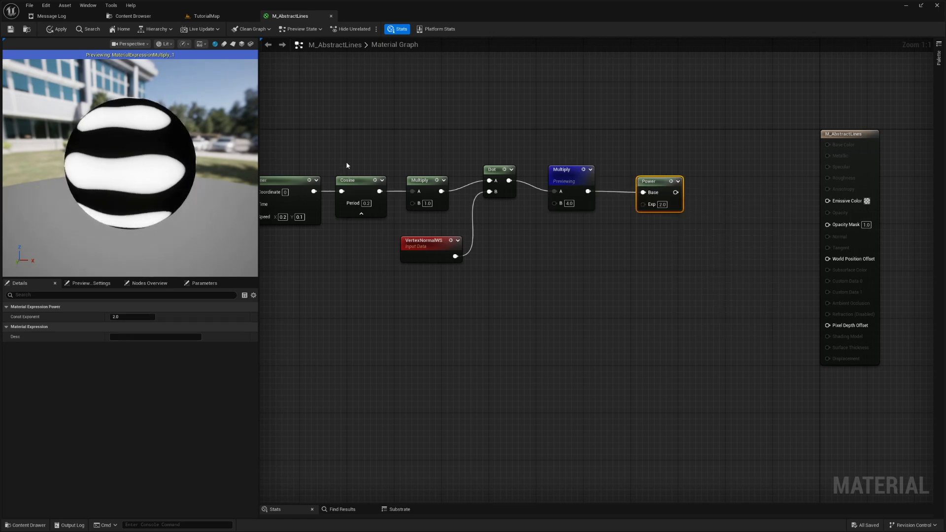
- Straighten the connections along the node row from the Panner to the Power node
right_click_drag(400, 148, 475, 141)
left_click_drag(306, 138, 658, 191)
left_click_drag(753, 199, 754, 201)
key("q")
right_click_drag(740, 258, 648, 250)
- Try an exponent of -5 on the Power node, set it to -20 and preview the node's output
left_click(660, 247)
left_click(629, 210)
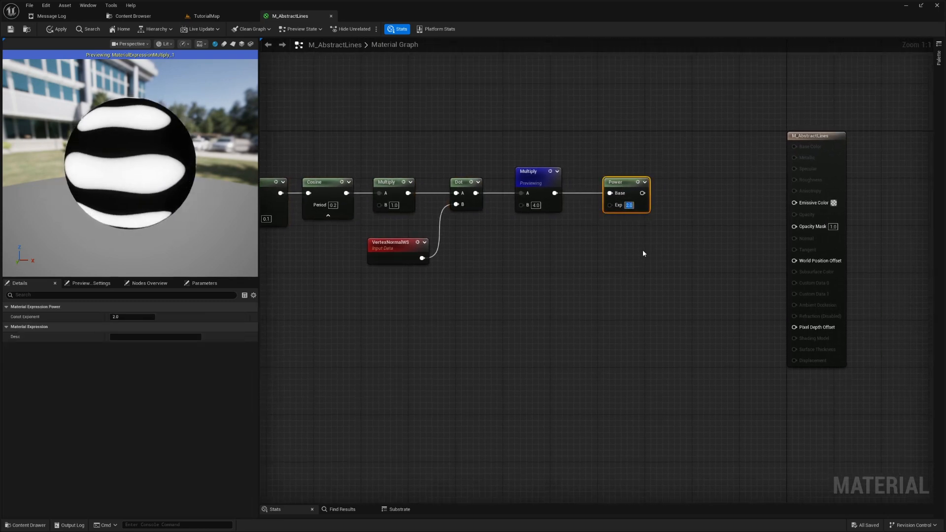
type("-5.0")
key("Return")
type("-20.0")
key("Return")
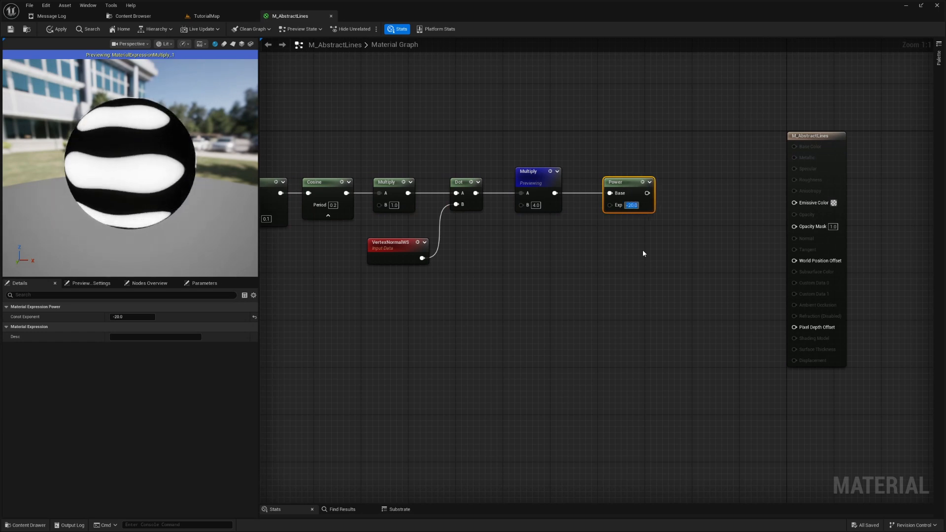
left_click(643, 183)
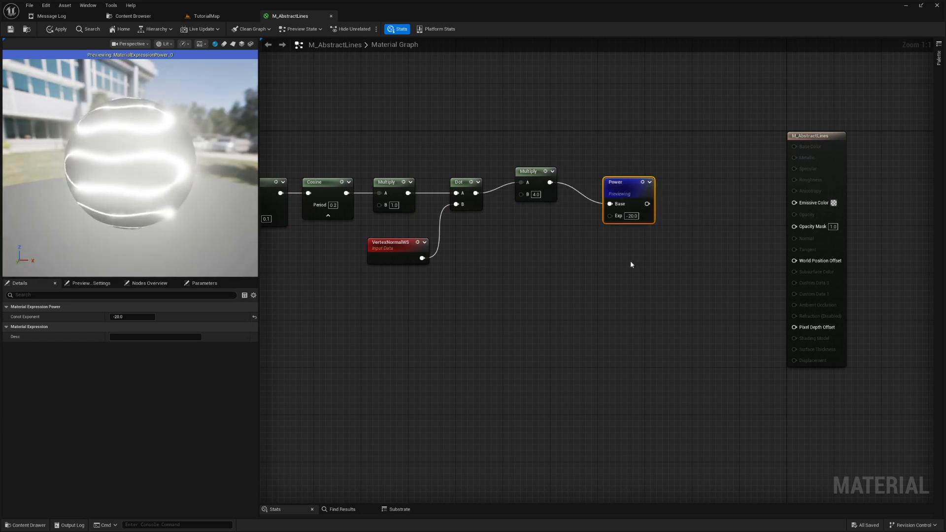
- Compare Power exponents of -5, -1 and -2 on the preview sphere and return to -5
left_click(634, 216)
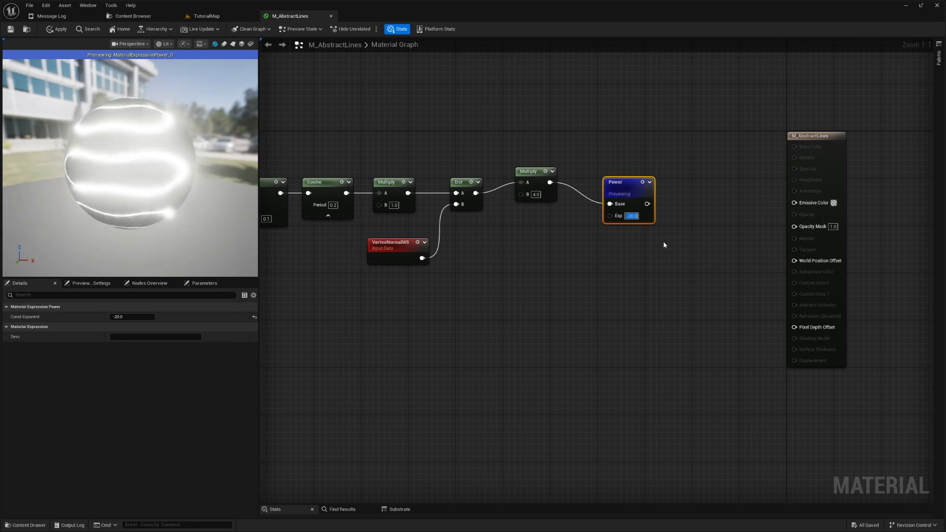
type("-5")
key("Return")
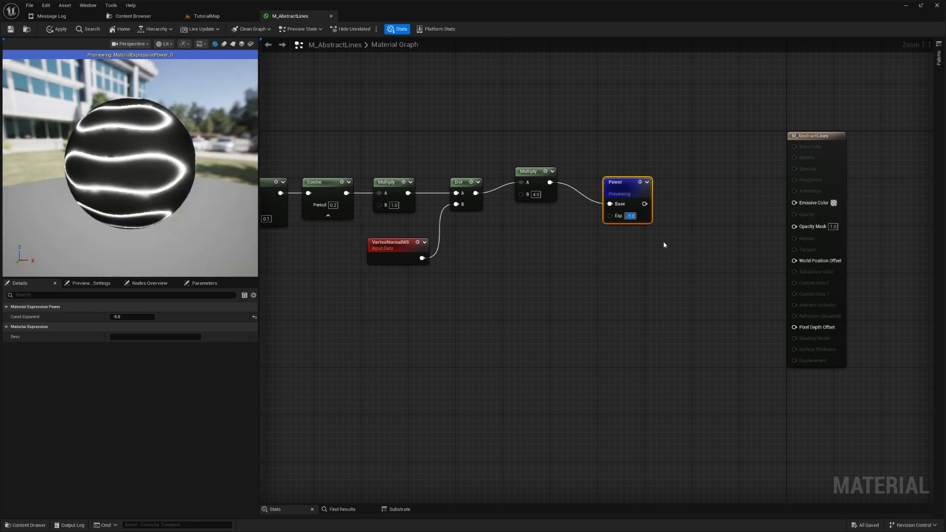
type("-1")
key("Return")
type("-2")
key("Return")
type("-5")
key("Return")
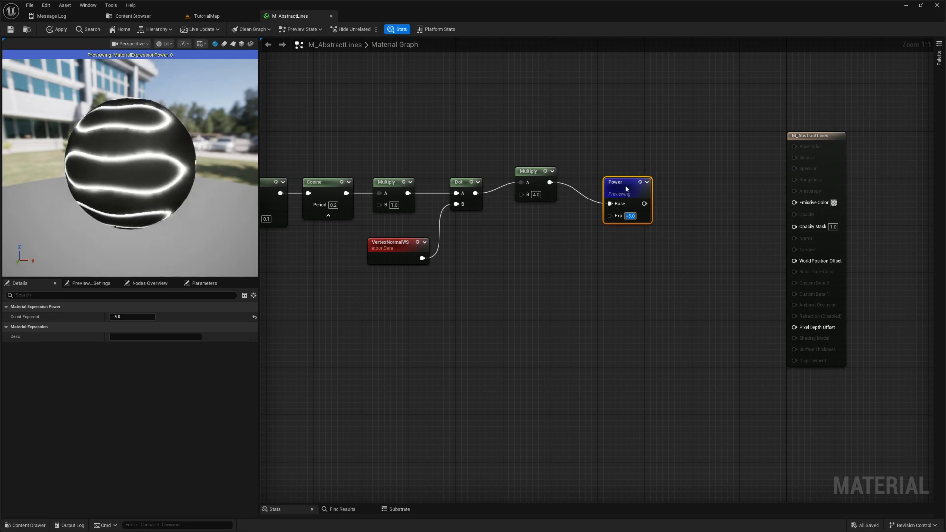
- Move the Power node closer to the second Multiply node and straighten the connections along the main node row
left_click_drag(627, 186, 609, 176)
left_click_drag(673, 252, 673, 251)
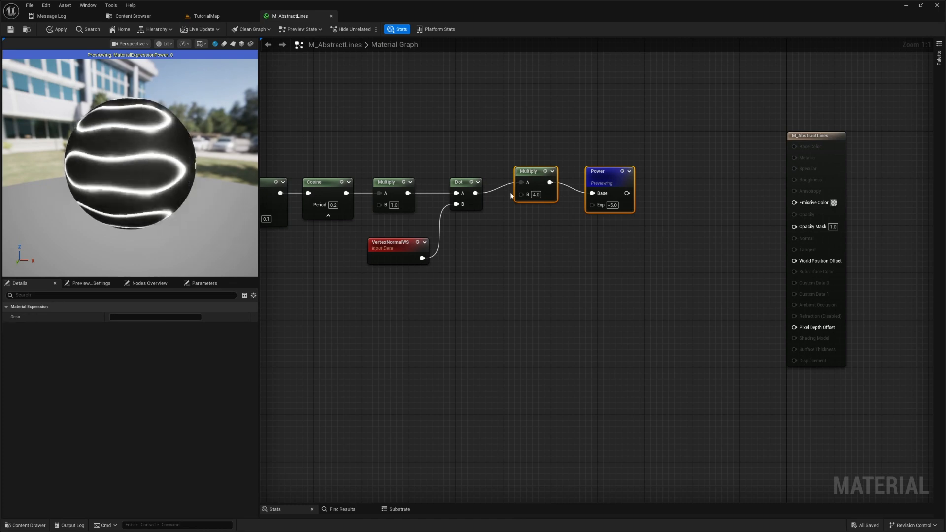
right_click_drag(591, 274, 750, 236)
left_click_drag(453, 108, 813, 164)
right_click_drag(797, 185, 587, 239)
- Add a Saturate node fed by the Power output and preview its result on the sphere
left_click_drag(559, 198, 601, 200)
type("satura")
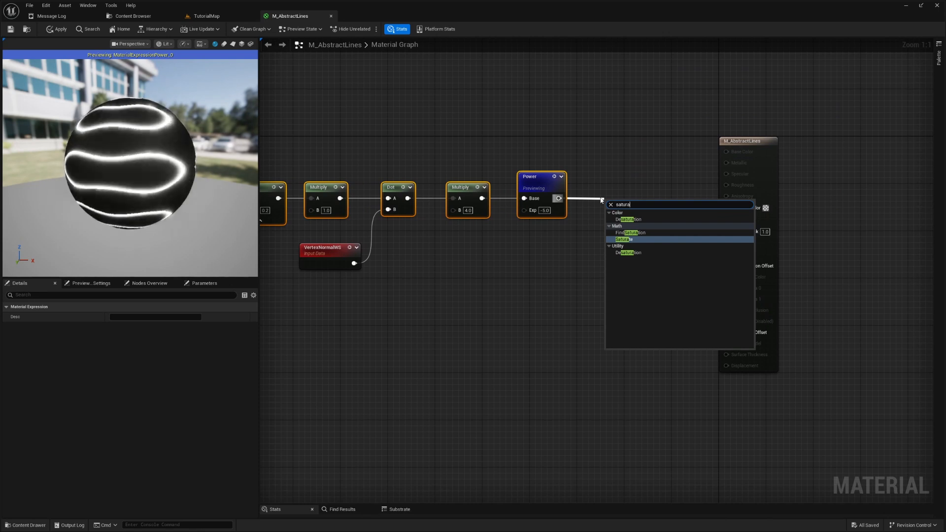
key("Return")
key("space")
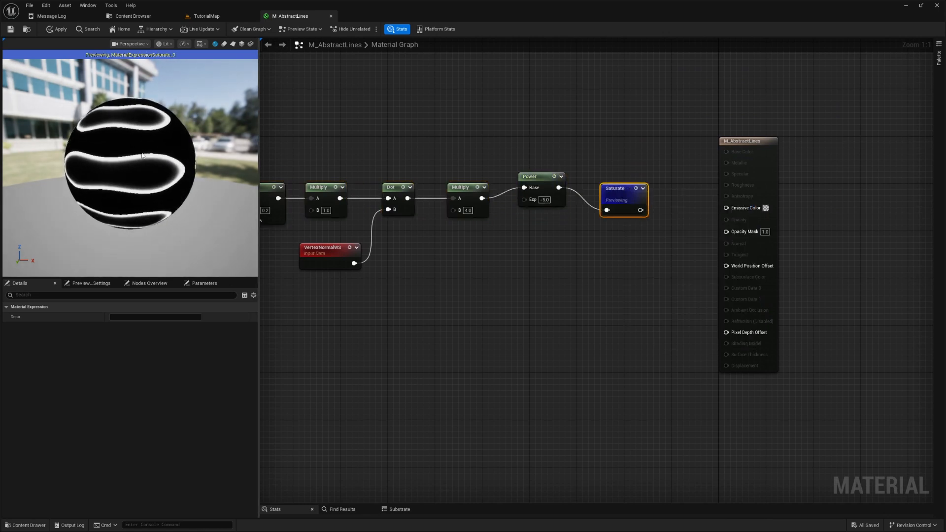
- Test Power exponents of -15, -20 and -50, settle on -20 and align the Power node with the second Multiply node
left_click(544, 200)
key("BackSpace")
type("-15")
key("Return")
type("-20")
key("Return")
type("-50")
key("Return")
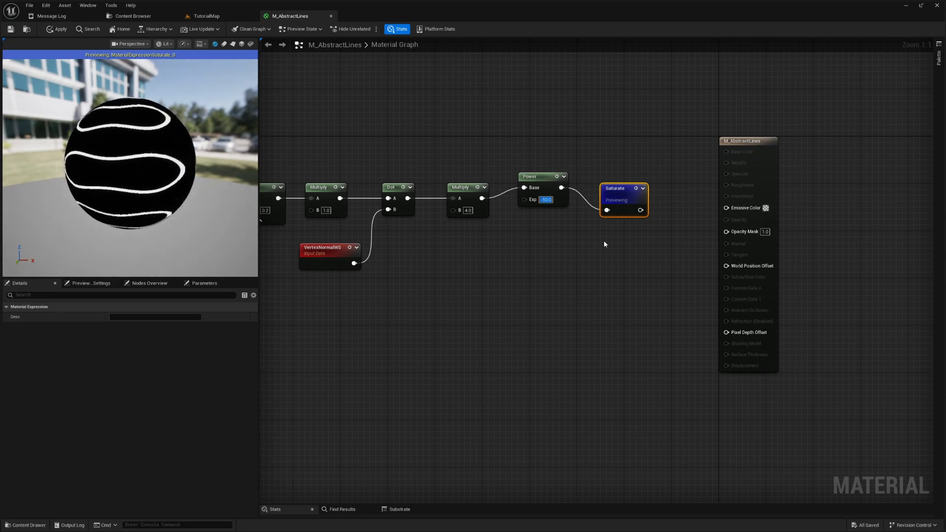
type("-20")
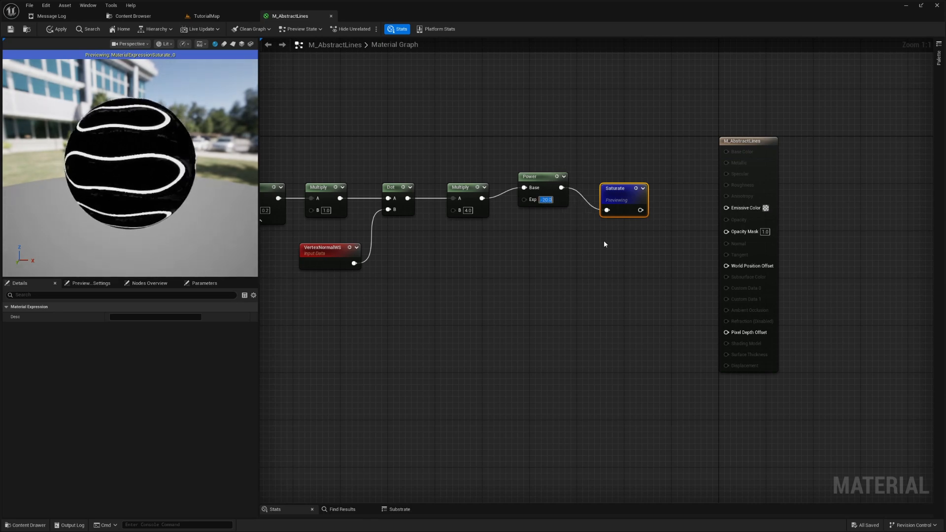
key("Return")
left_click(540, 191)
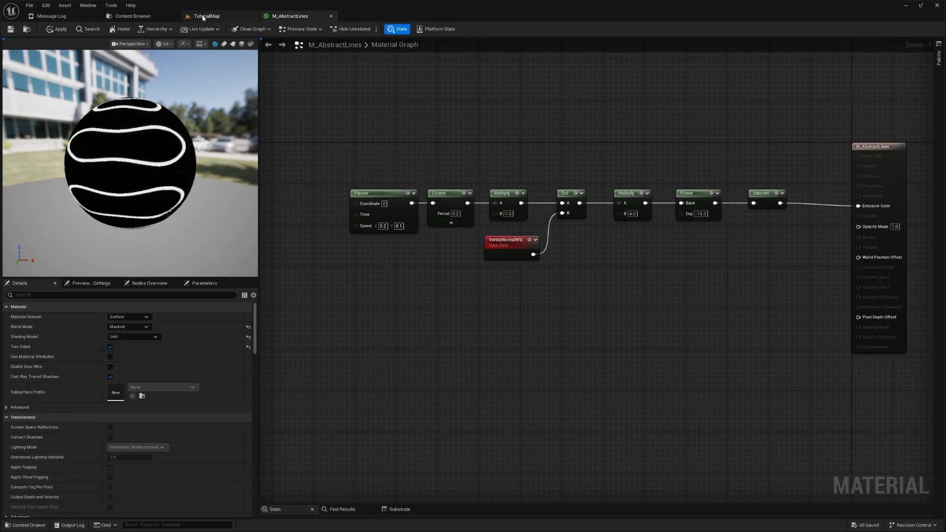
- Switch to the TutorialMap level, add a Sphere shape and frame it in the viewport
left_click(203, 16)
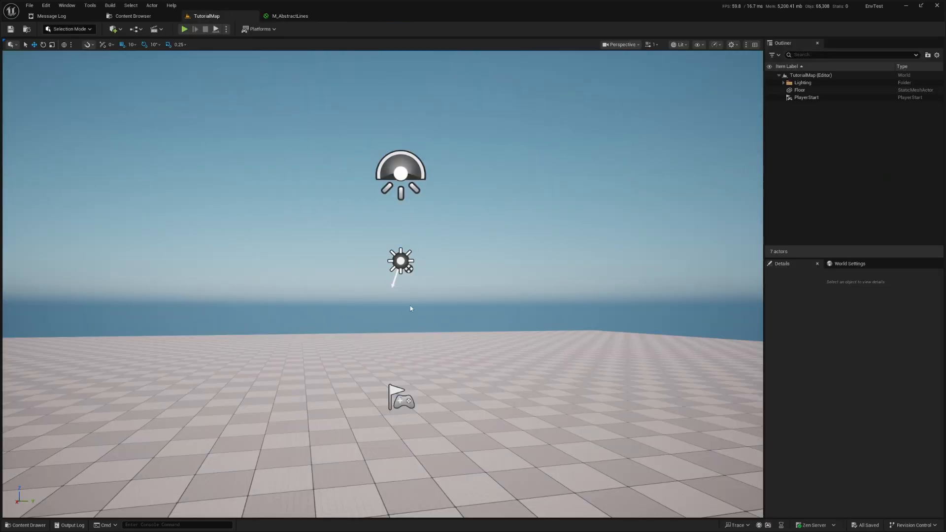
right_click_drag(383, 284, 440, 348)
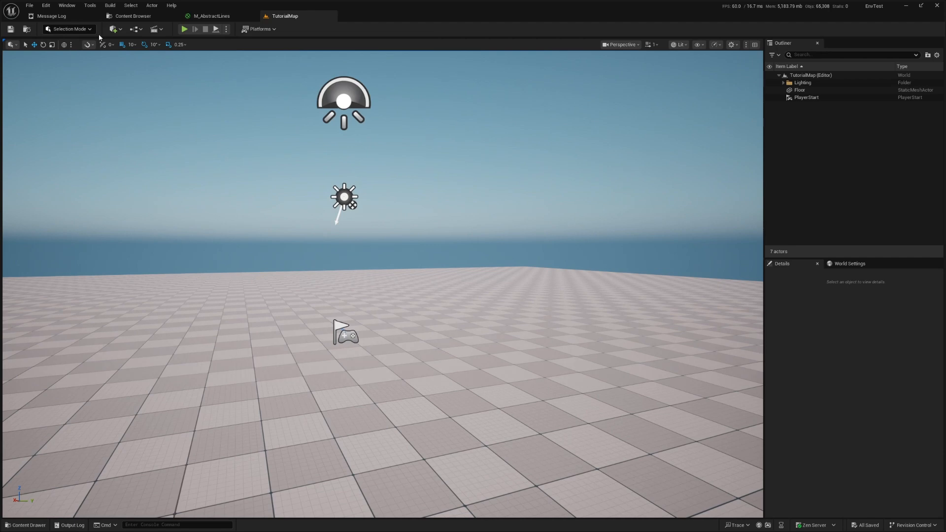
left_click(115, 29)
mouse_move(148, 100)
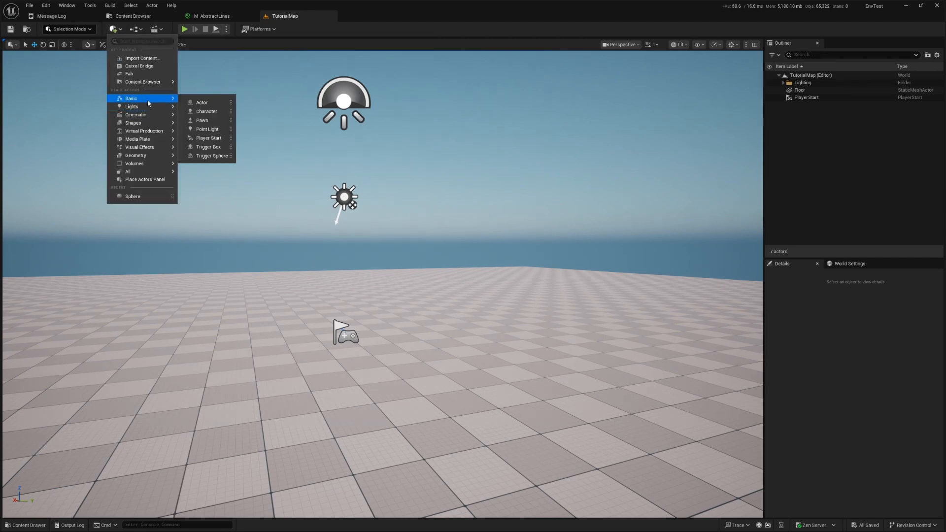
mouse_move(150, 127)
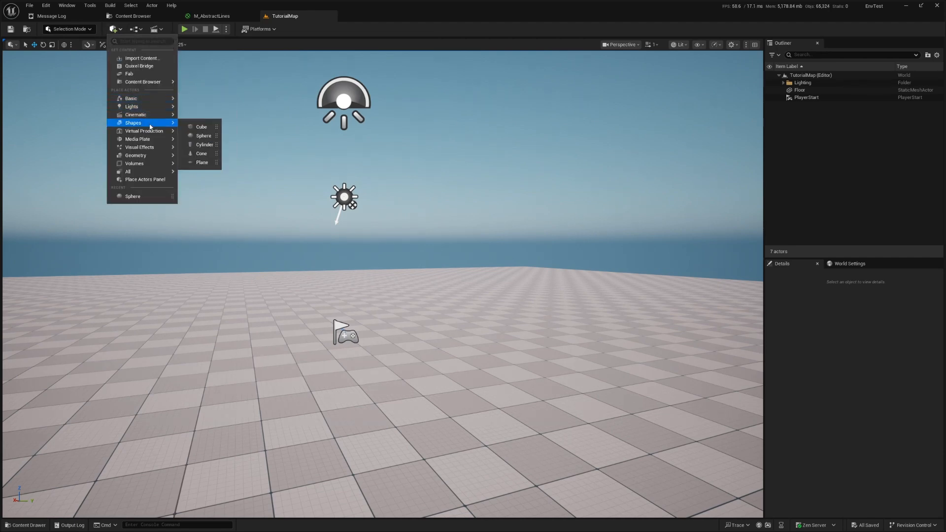
left_click(202, 136)
key("f")
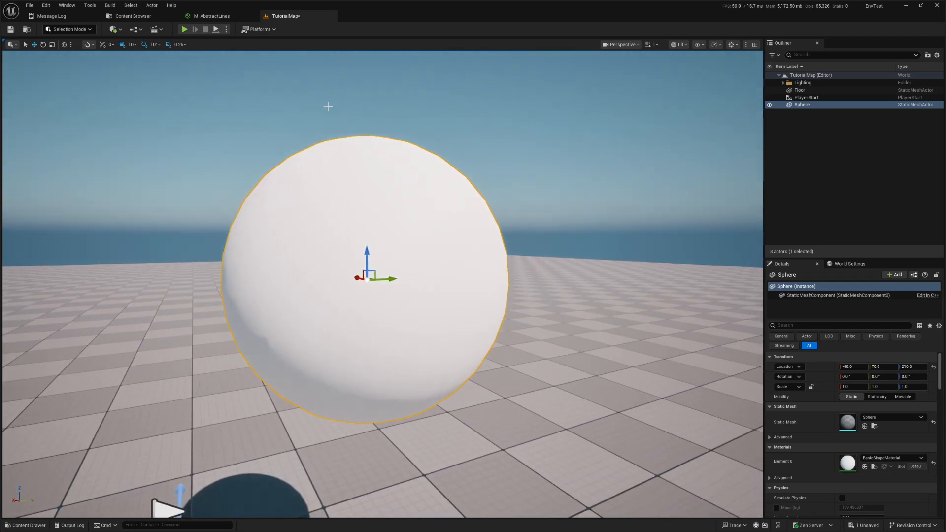
- Select MI_AbstractLines in the FX_AbstractLines folder, save all assets and assign the instance to the TutorialMap sphere's material Element 0
left_click(221, 16)
left_click(133, 15)
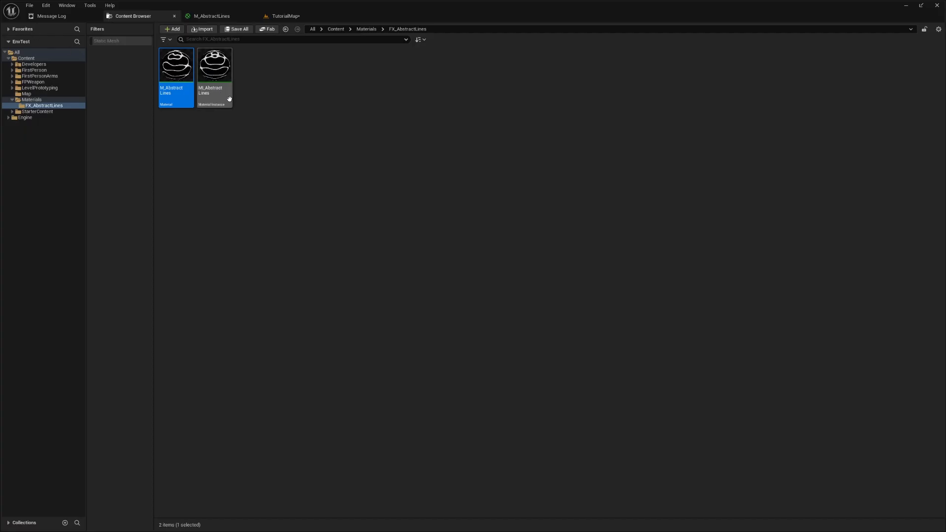
left_click(228, 74)
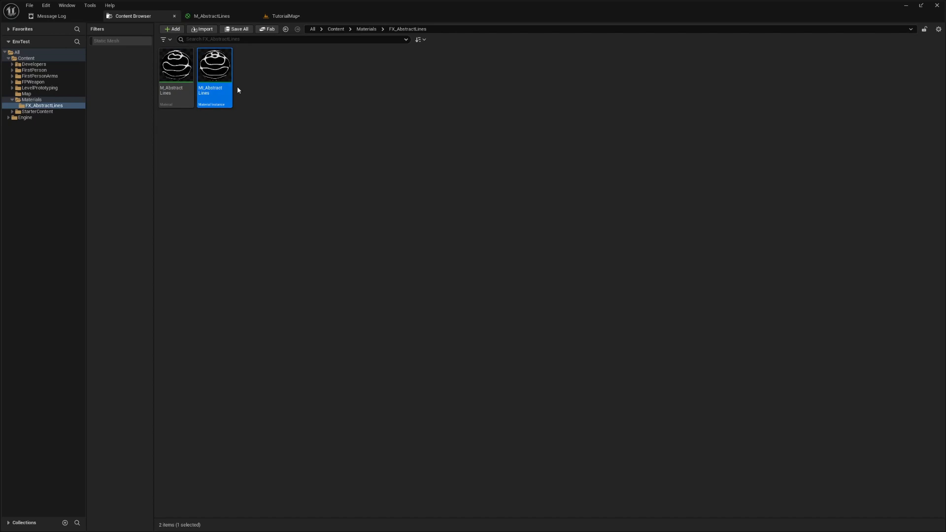
left_click(227, 28)
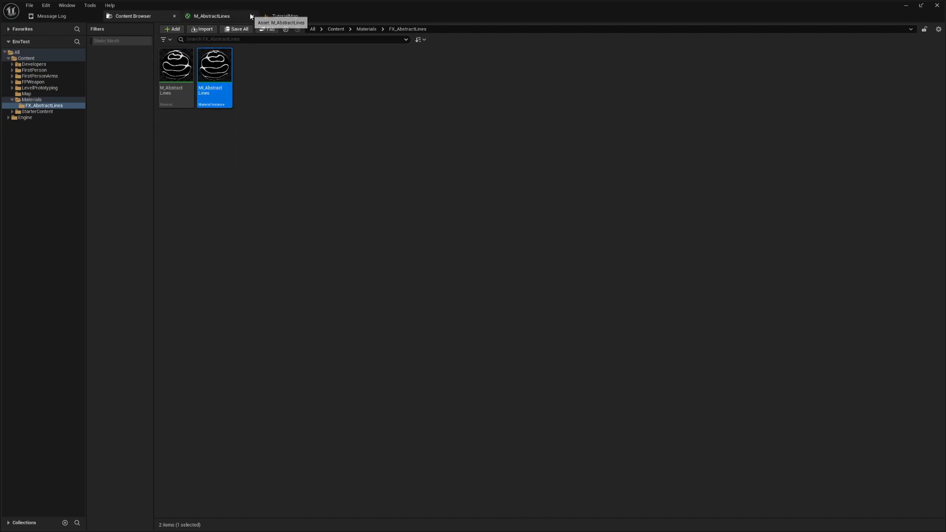
left_click(271, 16)
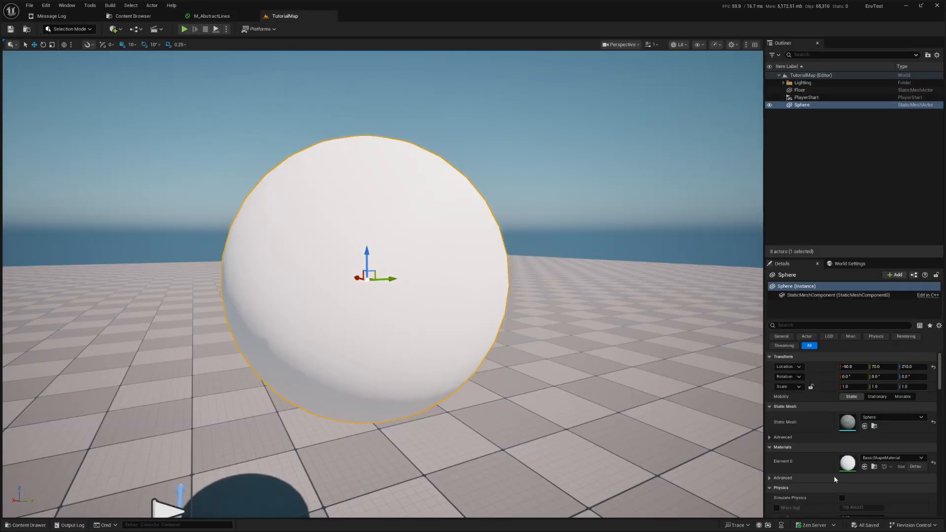
left_click(865, 467)
- Examine the animated line pattern on the sphere in the level from several angles and distances
key("d")
right_click_drag(466, 301, 355, 301)
scroll(466, 300, "down", 1)
key("a")
key("w")
key("d")
key("w")
key("d")
key("s")
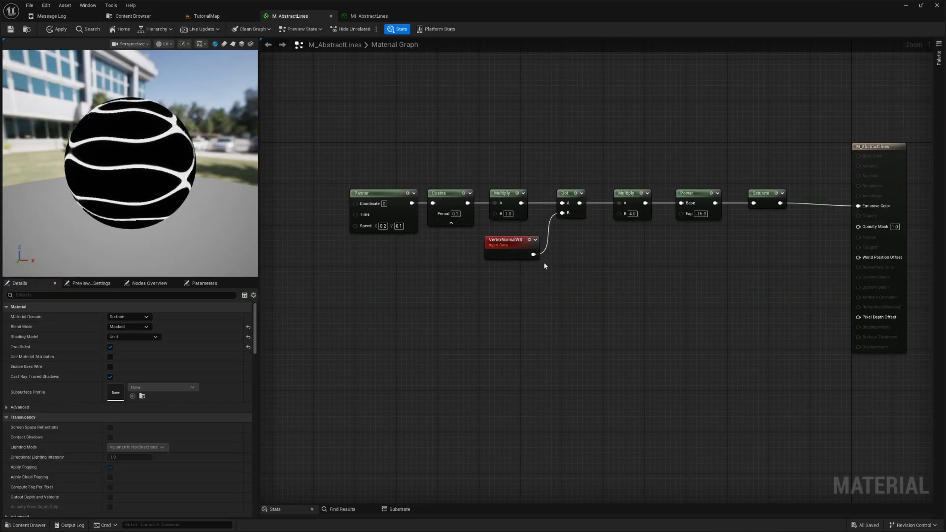
right_click_drag(431, 283, 516, 261)
right_click_drag(516, 302, 482, 302)
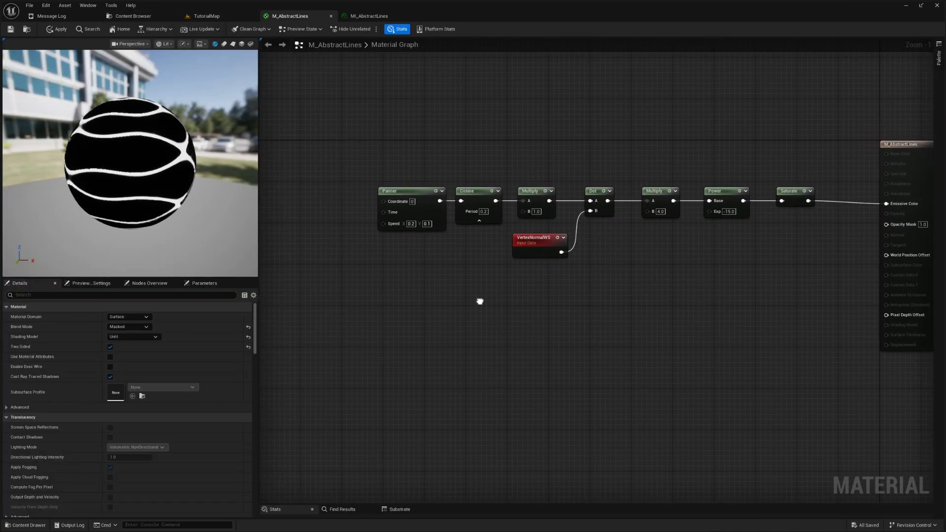
- In M_AbstractLines, promote the first Multiply node's B input to a parameter named Thickness and place it below the Cosine node
right_click(526, 213)
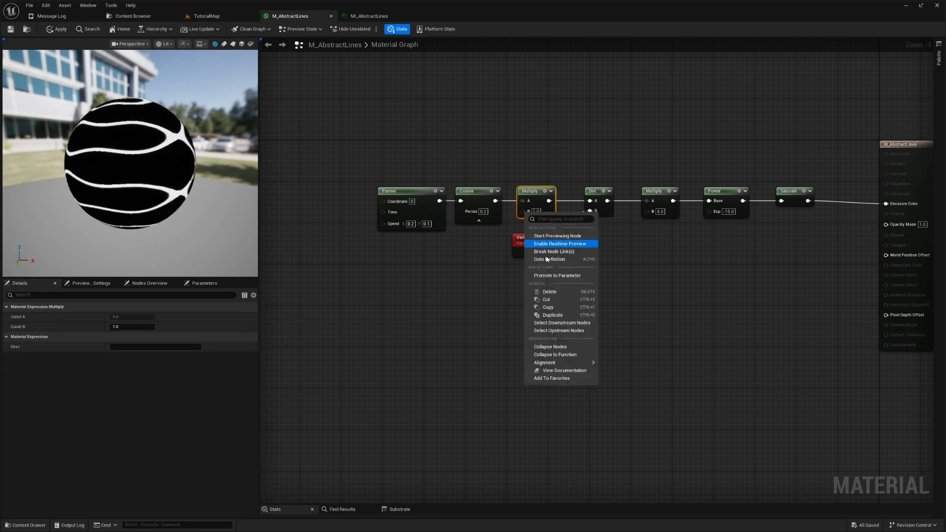
left_click(558, 276)
type("T")
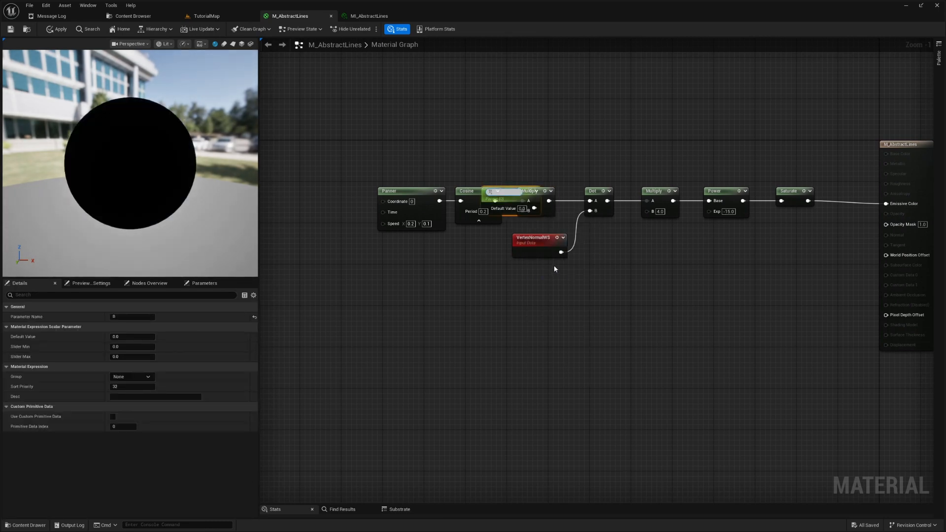
type("hickness")
key("Return")
left_click_drag(507, 192, 450, 259)
- Set the Thickness parameter's default value to 1
key("Tab")
key("Tab")
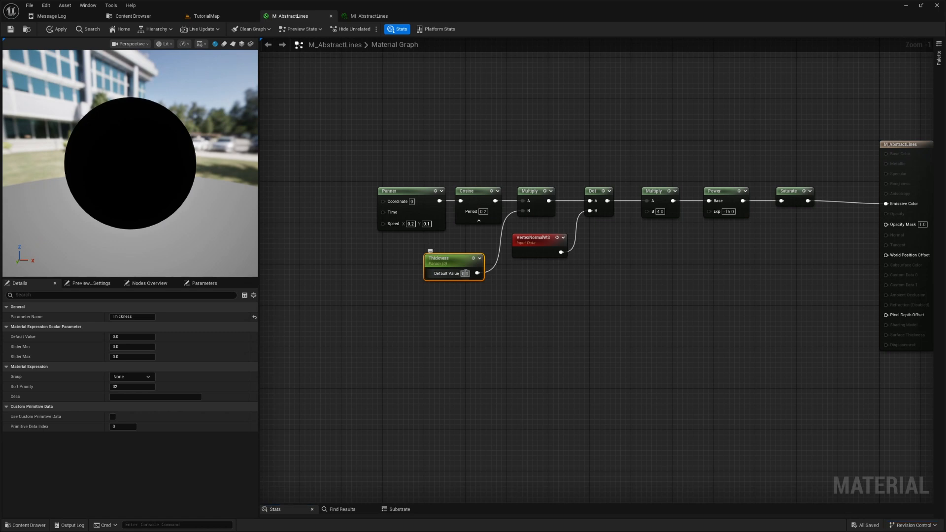
type("1")
key("Return")
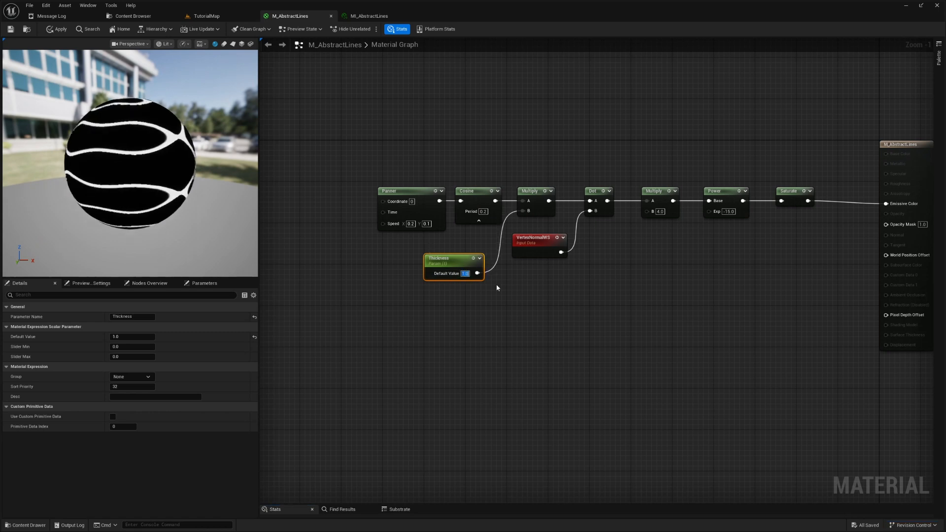
left_click(575, 327)
- Promote the second Multiply node's B input to a parameter named Bias, place it below the row and set its default to 4
right_click_drag(589, 324, 526, 318)
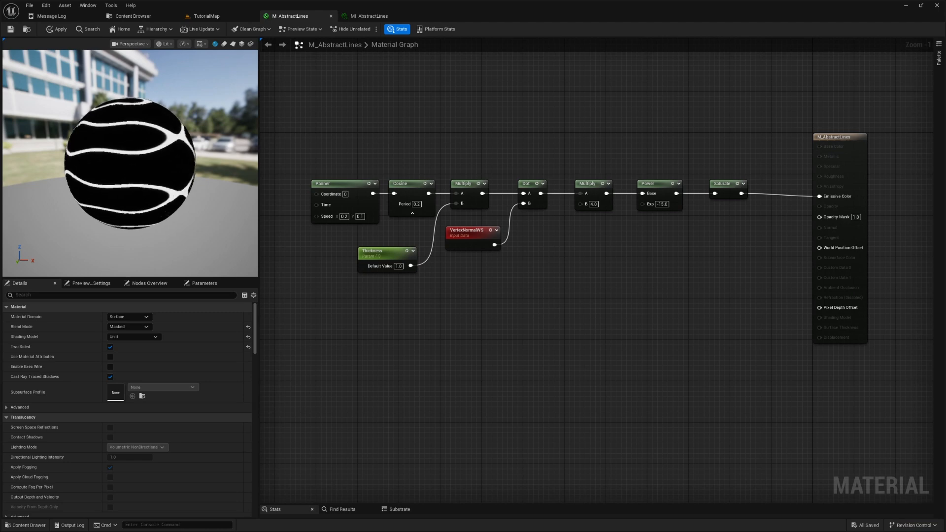
right_click(582, 203)
left_click(622, 268)
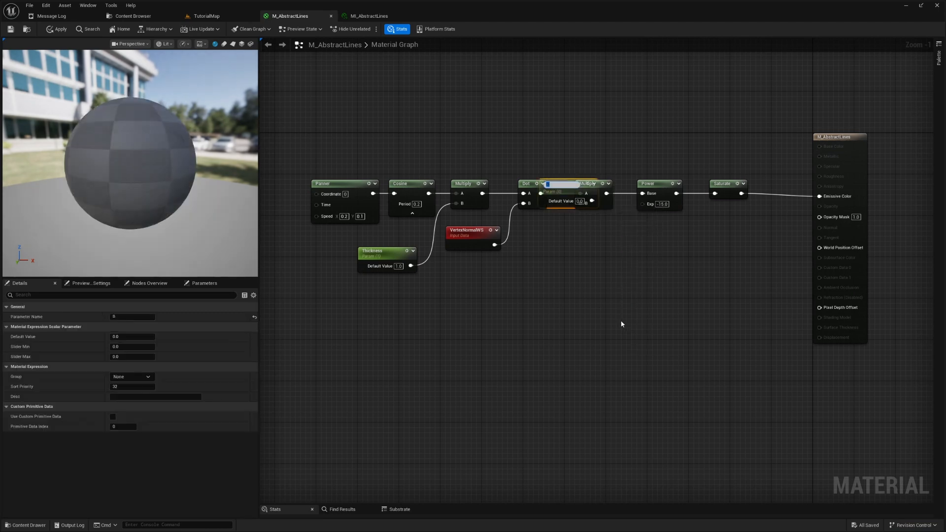
type("Bias")
key("Return")
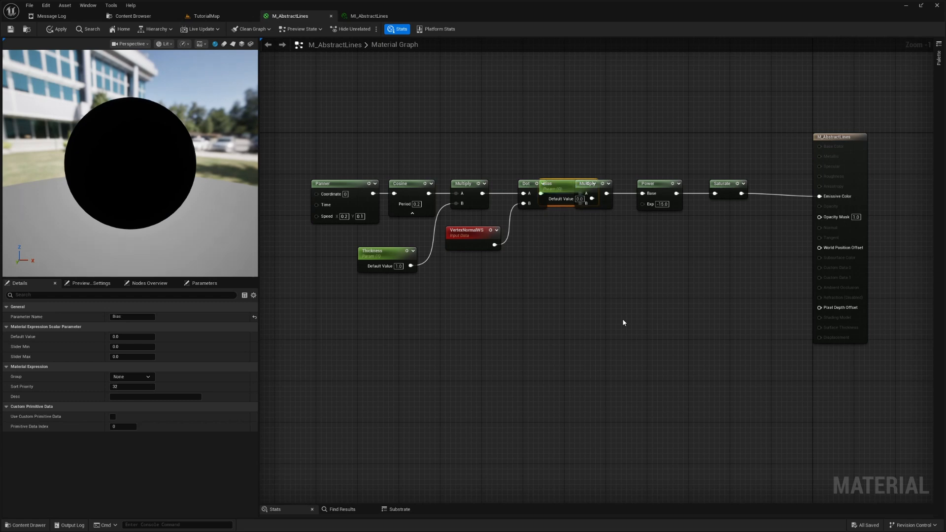
left_click_drag(559, 193, 537, 253)
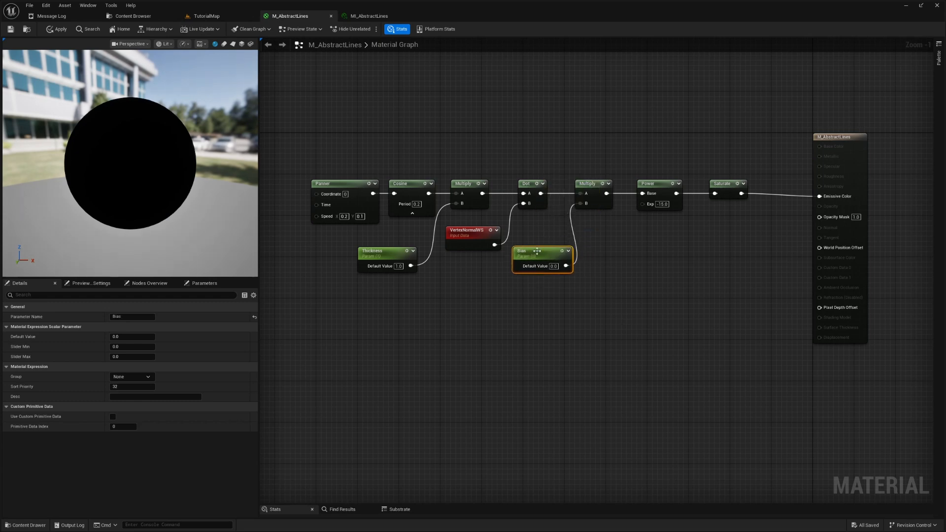
type("4")
key("Return")
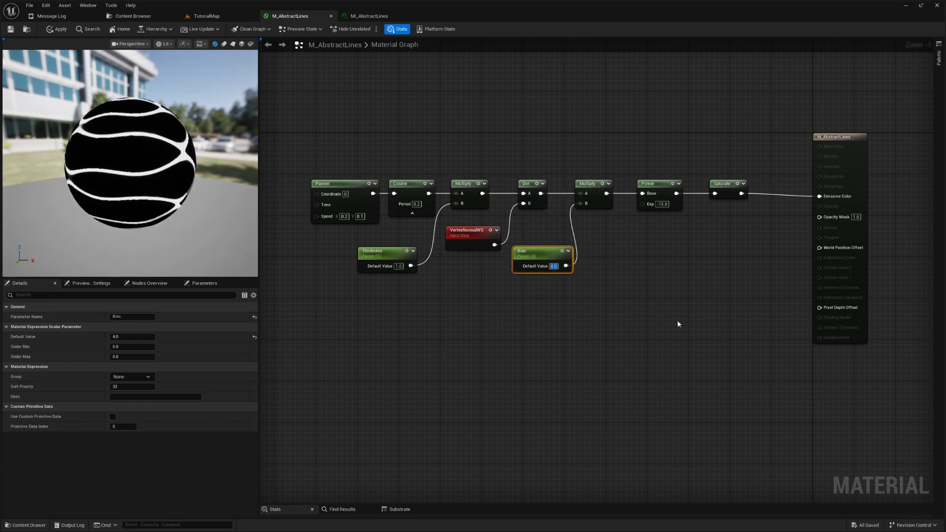
- Promote the Power node's Exp input to a parameter named Contrast, place it below the row and set its default to -10
right_click(644, 204)
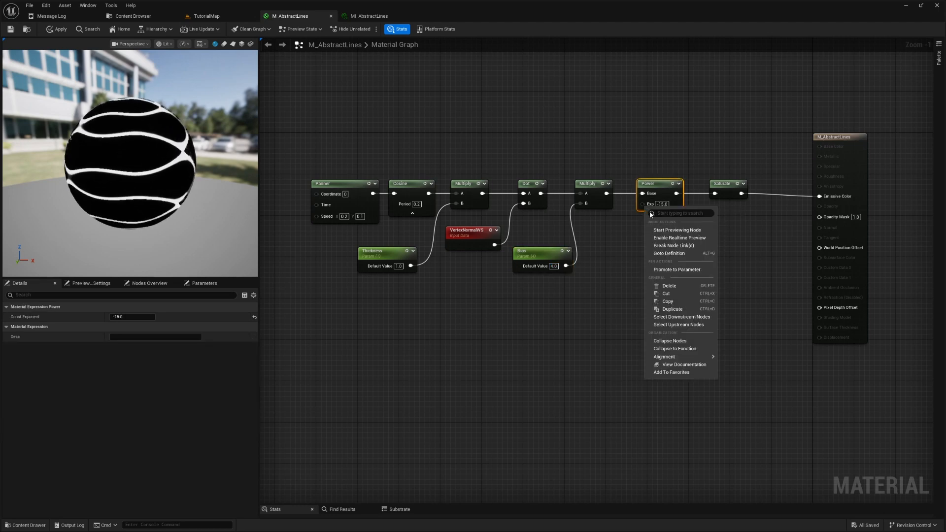
left_click(681, 270)
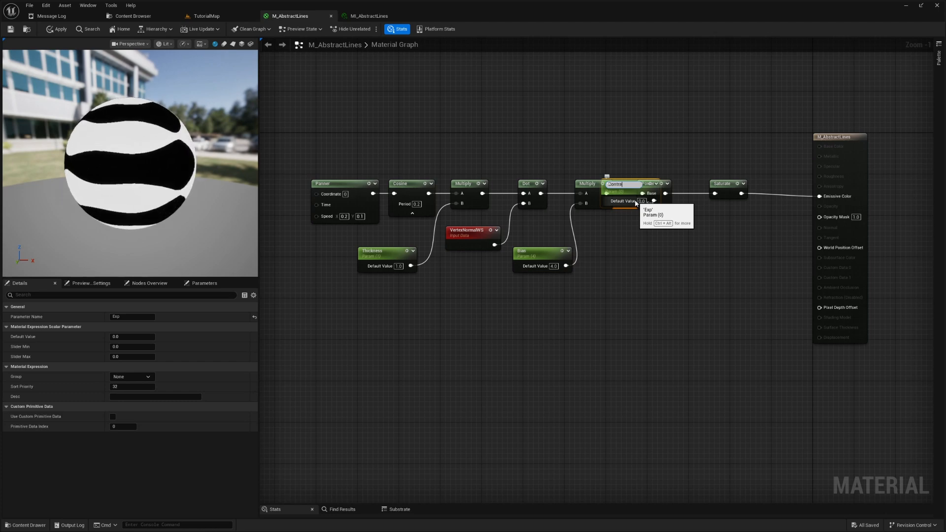
left_click_drag(629, 192, 623, 253)
left_click(636, 267)
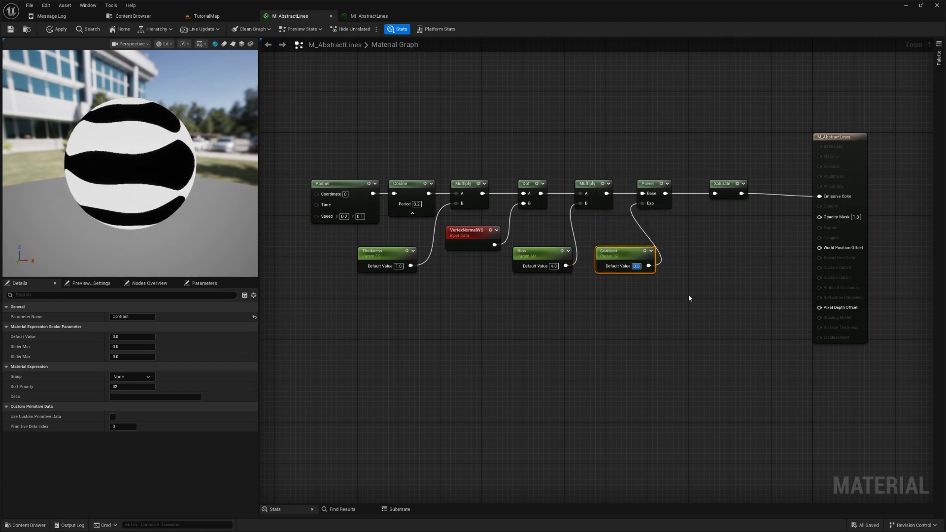
type("-")
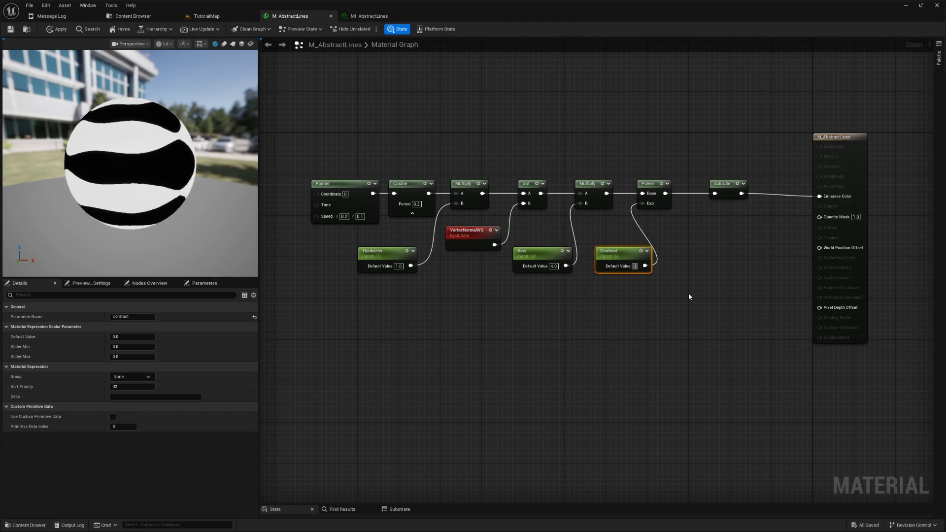
type("10")
key("Return")
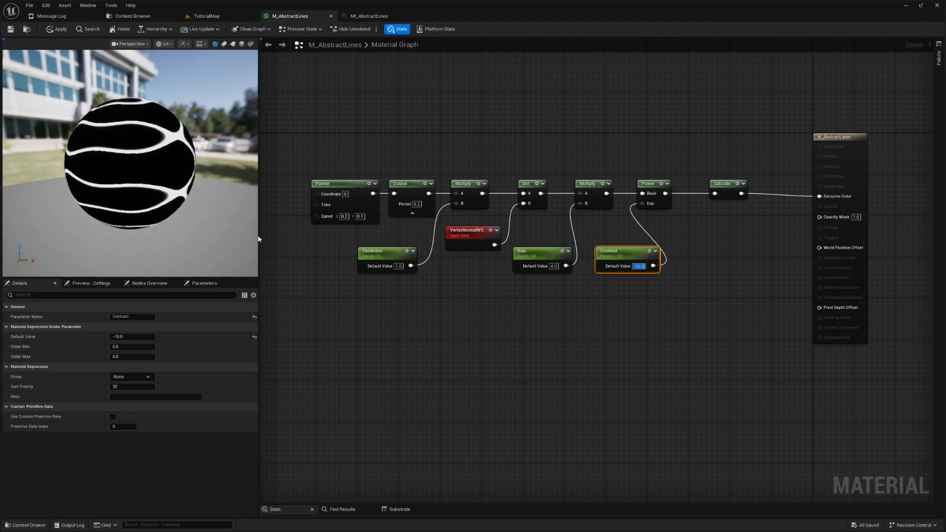
- Line up the Contrast, Bias and Thickness parameter nodes in one row beside VertexNormalWS, just below the main node row
left_click_drag(635, 253, 654, 232)
left_click_drag(547, 244, 573, 223)
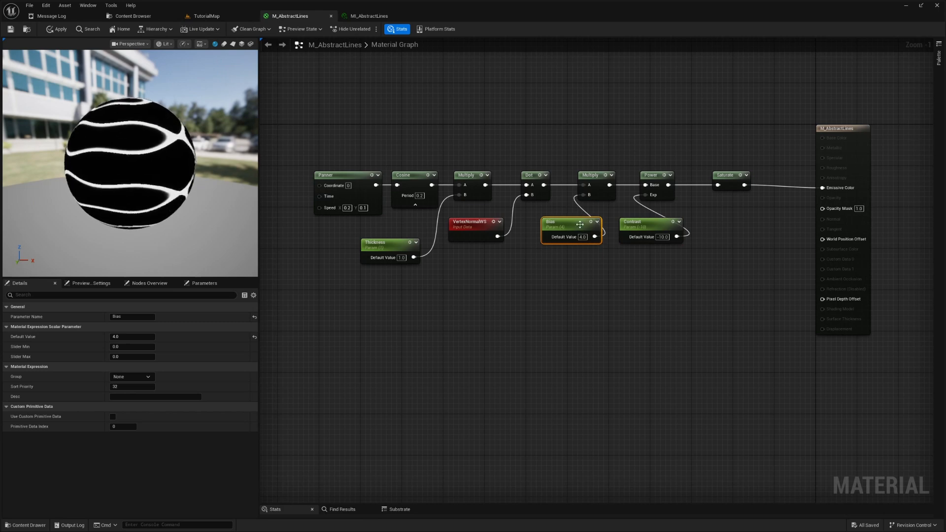
left_click_drag(383, 248, 399, 226)
left_click(635, 301)
- Shift the whole node network slightly closer to the material output node, level it with Emissive Color and apply the material changes
right_click_drag(635, 302, 662, 329)
left_click_drag(359, 164, 751, 291)
left_click_drag(753, 211, 763, 216)
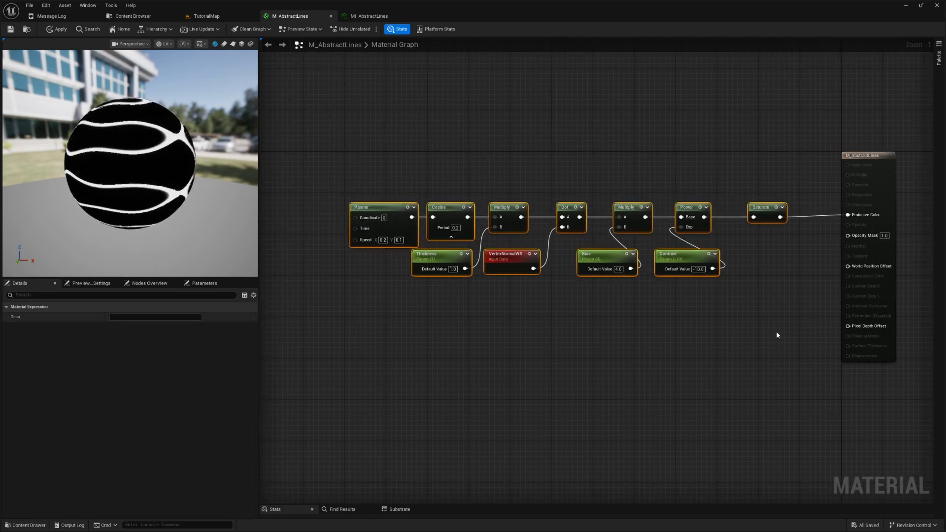
left_click(769, 343)
right_click_drag(767, 343, 737, 325)
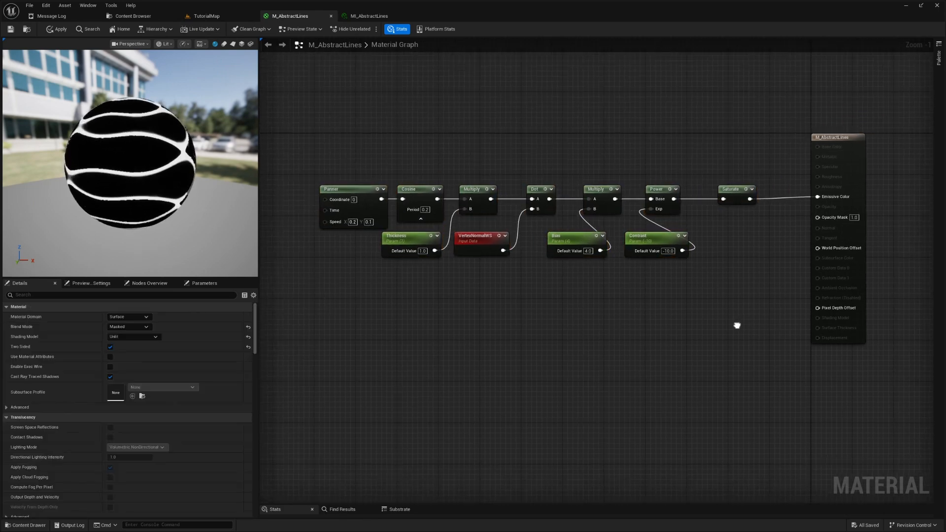
left_click(56, 29)
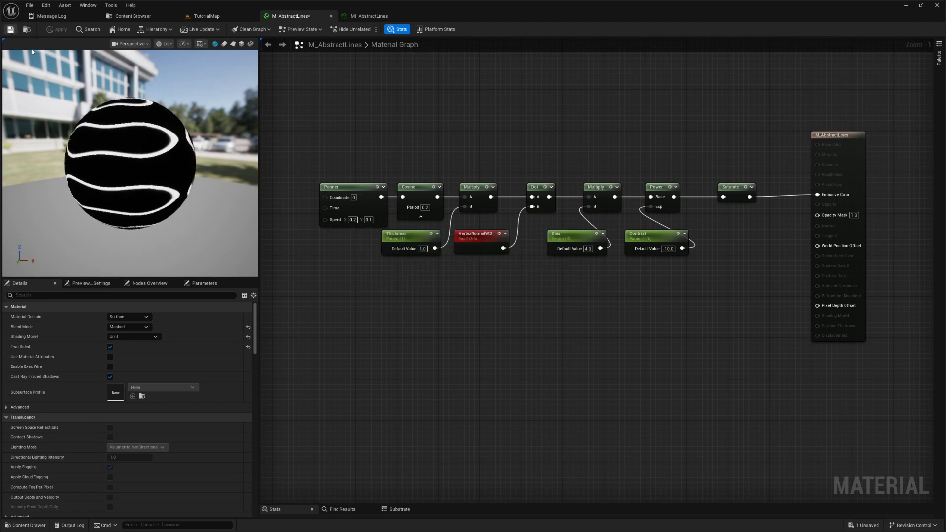
- In MI_AbstractLines, enable the Bias, Contrast and Thickness overrides and try different values on the preview sphere
left_click(369, 16)
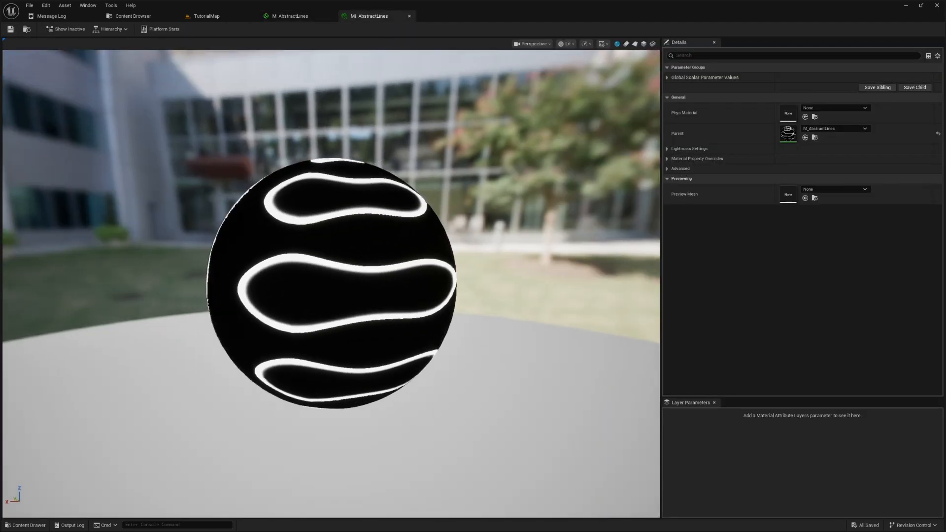
left_click(667, 77)
left_click(681, 87)
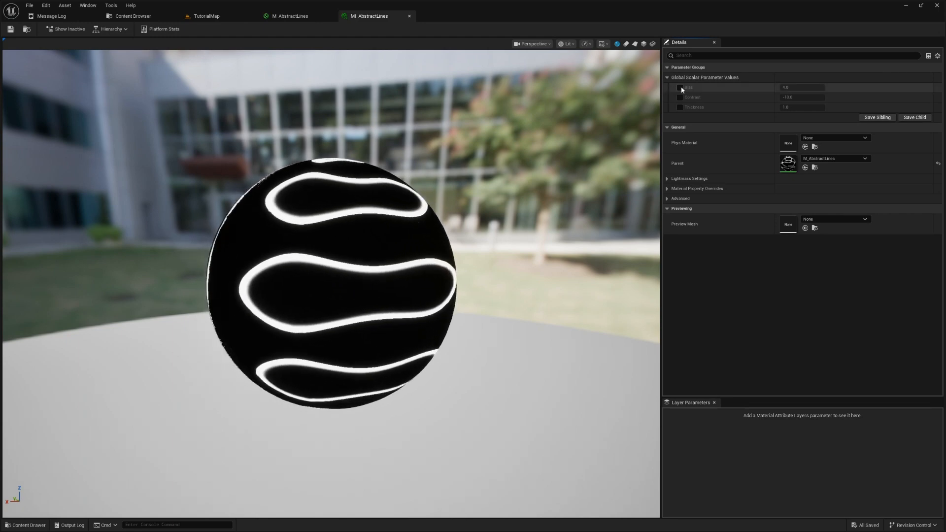
left_click_drag(794, 88, 808, 108)
left_click(680, 88)
left_click(680, 97)
left_click(680, 108)
left_click(680, 88)
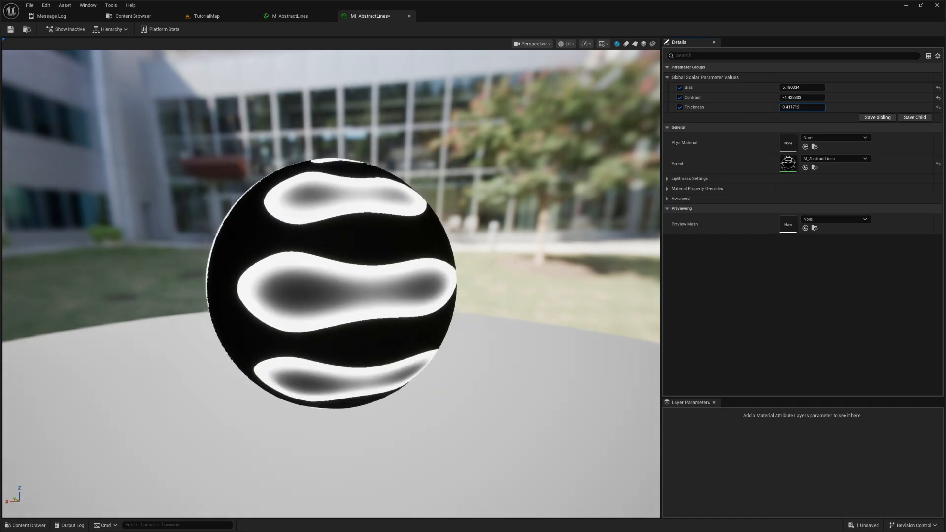
left_click_drag(793, 107, 788, 107)
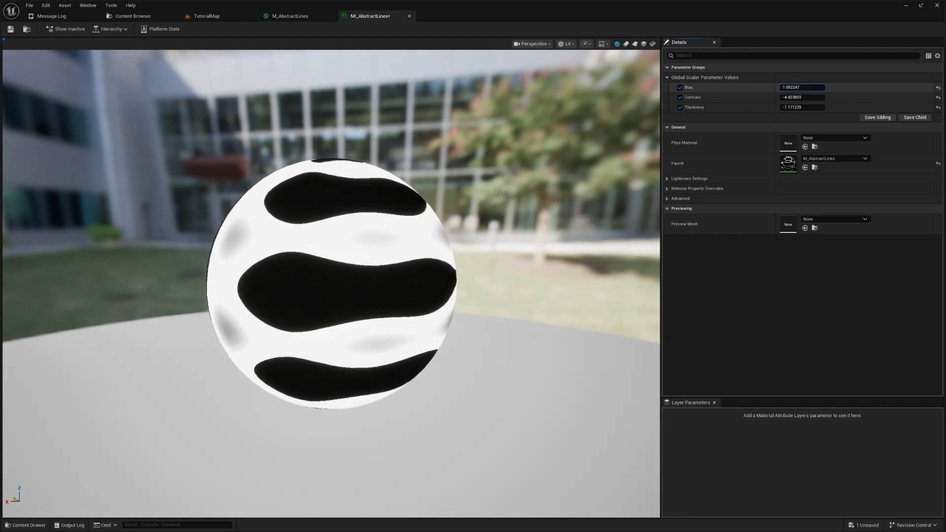
- Reset and disable the Bias, Contrast and Thickness overrides, save the instance and check the sphere in TutorialMap
left_click(938, 88)
left_click(938, 98)
left_click(680, 108)
left_click(680, 98)
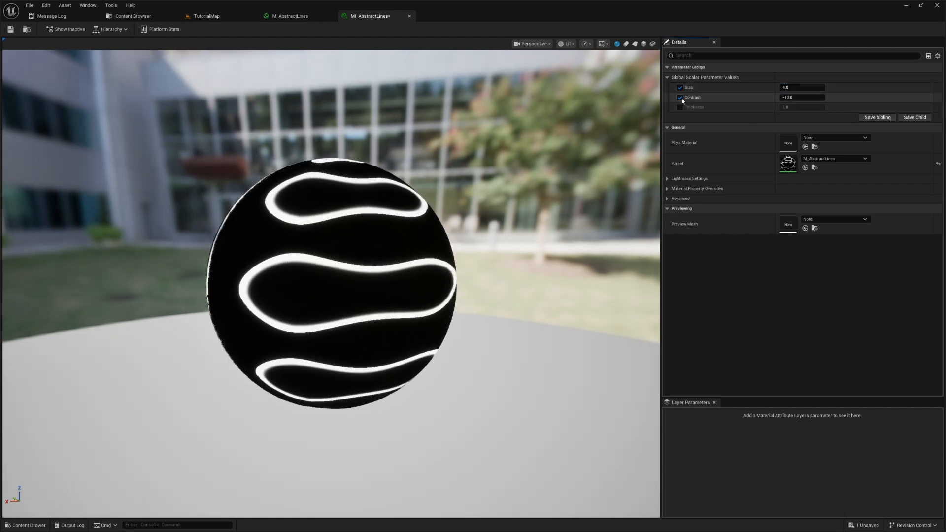
left_click(681, 88)
key("ctrl+s")
left_click(202, 16)
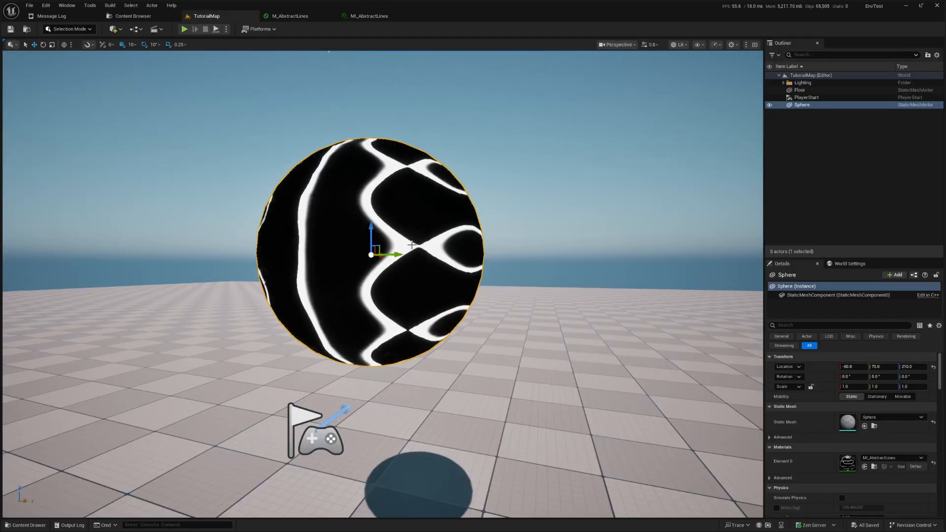
- Connect the Saturate output to Opacity Mask in M_AbstractLines, save the material and check the masked lines in MI_AbstractLines
left_click(306, 17)
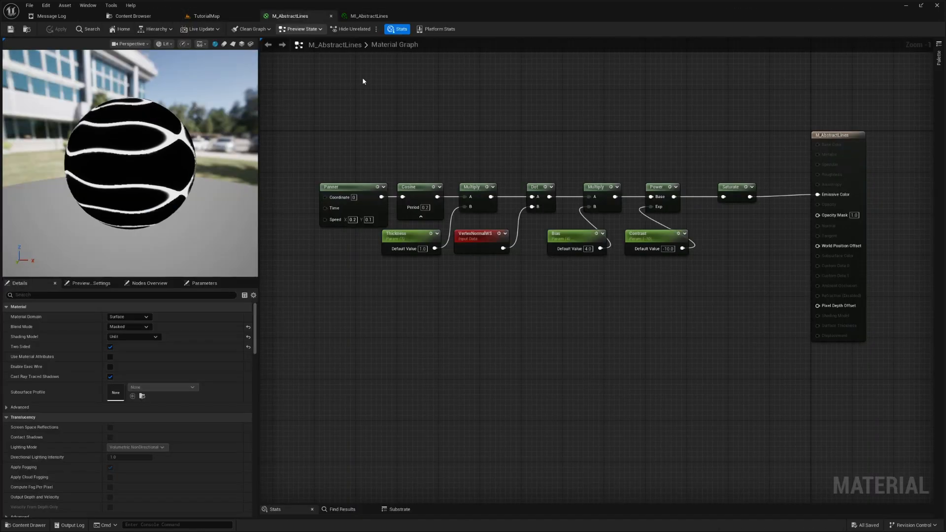
scroll(681, 202, "up", 2)
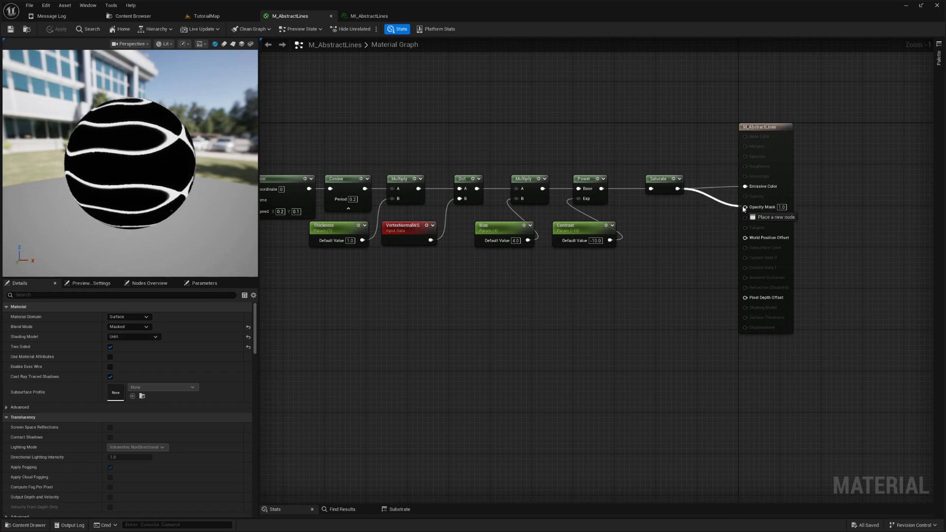
left_click_drag(746, 210, 746, 208)
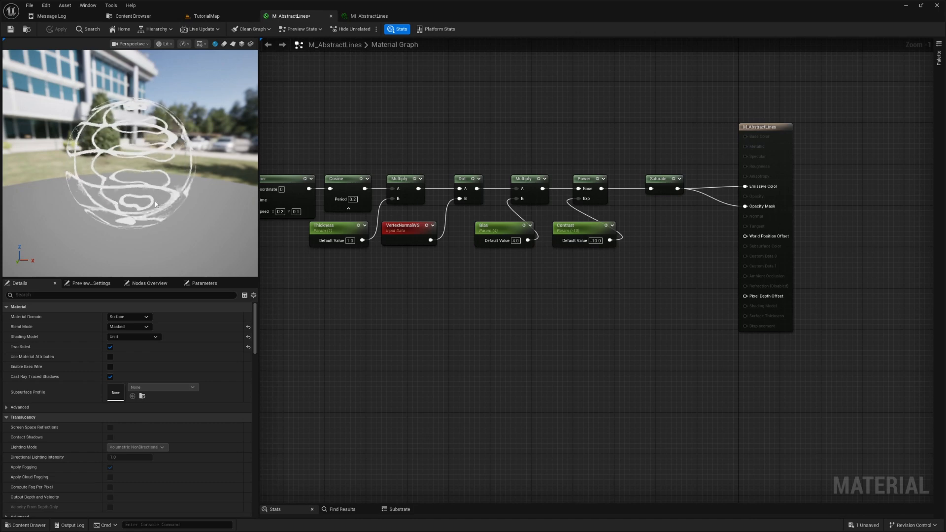
key("ctrl+s")
left_click(369, 16)
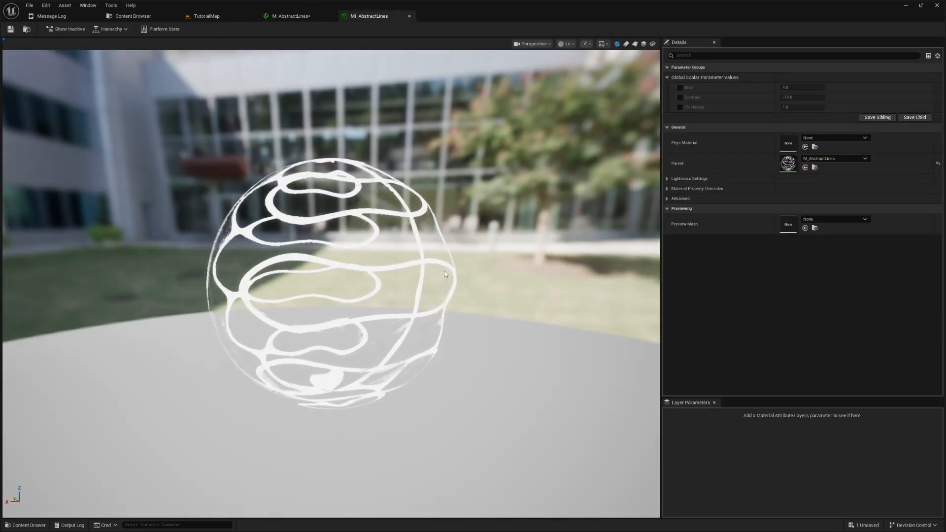
left_click(305, 18)
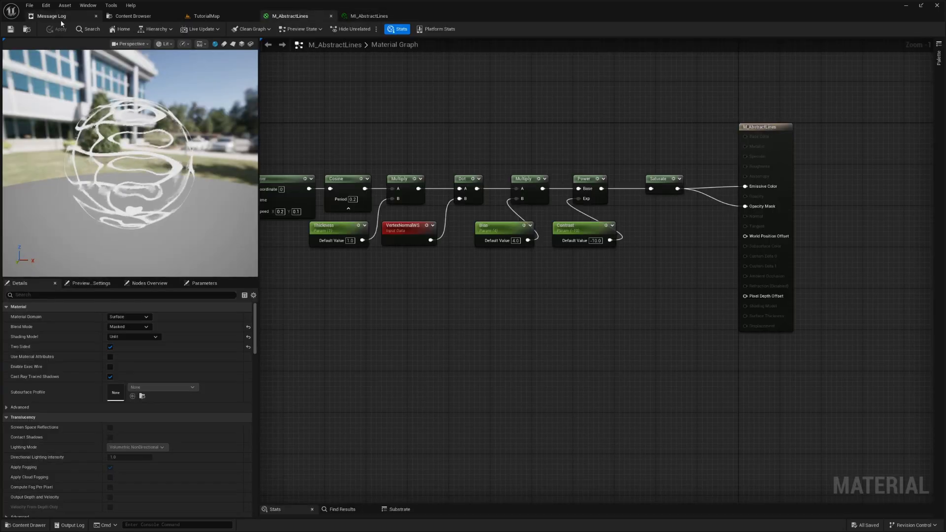
- Hide the editor overlays in TutorialMap and inspect the masked sphere from closer angles in the Shader Complexity view mode
left_click(187, 18)
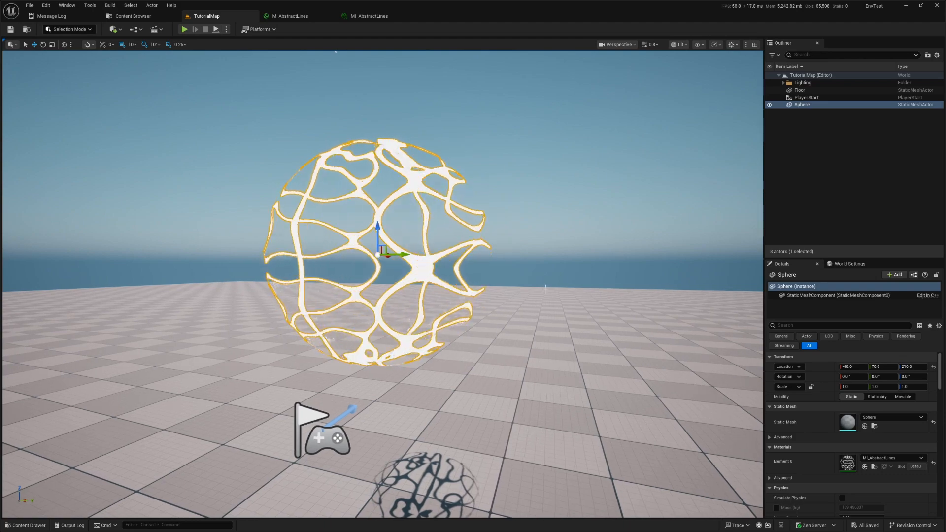
key("g")
key("a")
scroll(545, 289, "down", 1)
right_click_drag(546, 288, 586, 306)
scroll(550, 294, "down", 3)
key("alt+8")
right_click(550, 294)
mouse_move(526, 314)
right_mouse_down()
mouse_move(547, 276)
mouse_move(537, 303)
right_mouse_up()
key("Escape")
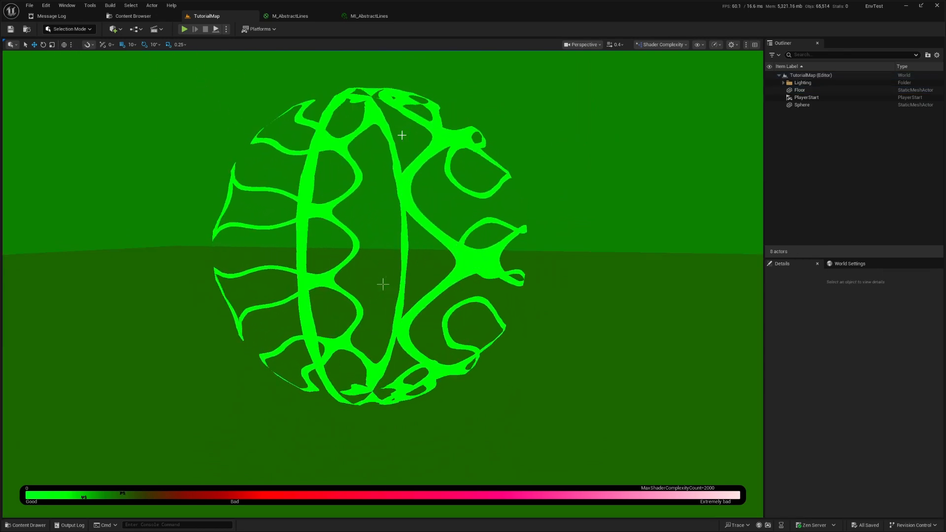
- Compare the sphere in the Lit and Unlit view modes, and return the viewport to Lit
left_click(665, 44)
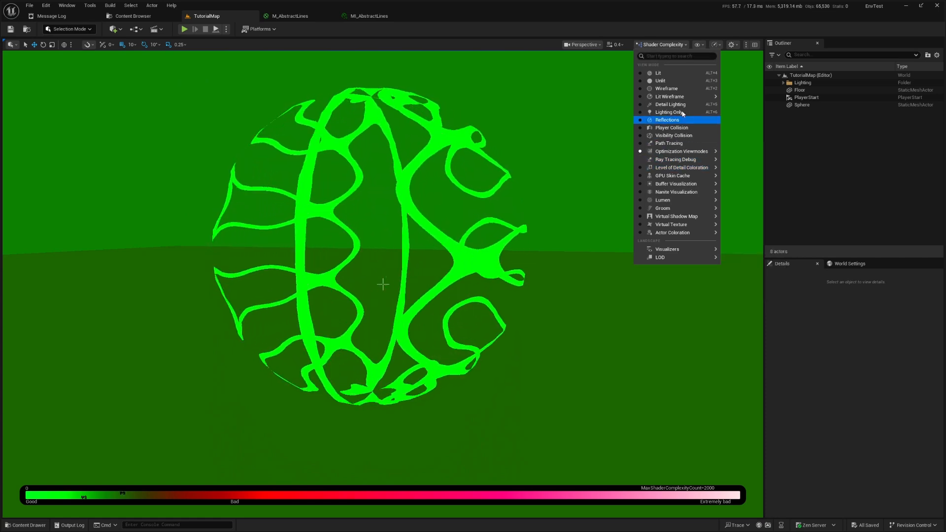
left_click(669, 73)
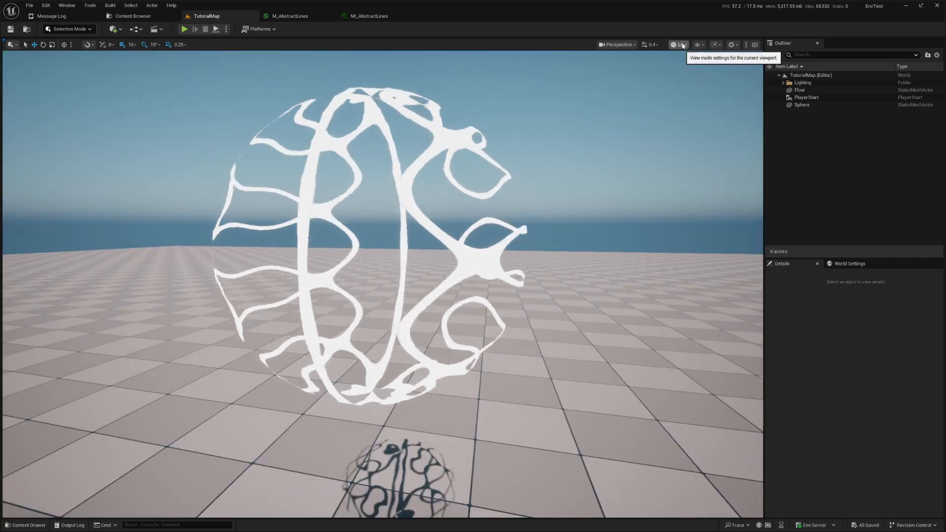
left_click(680, 44)
left_click(685, 82)
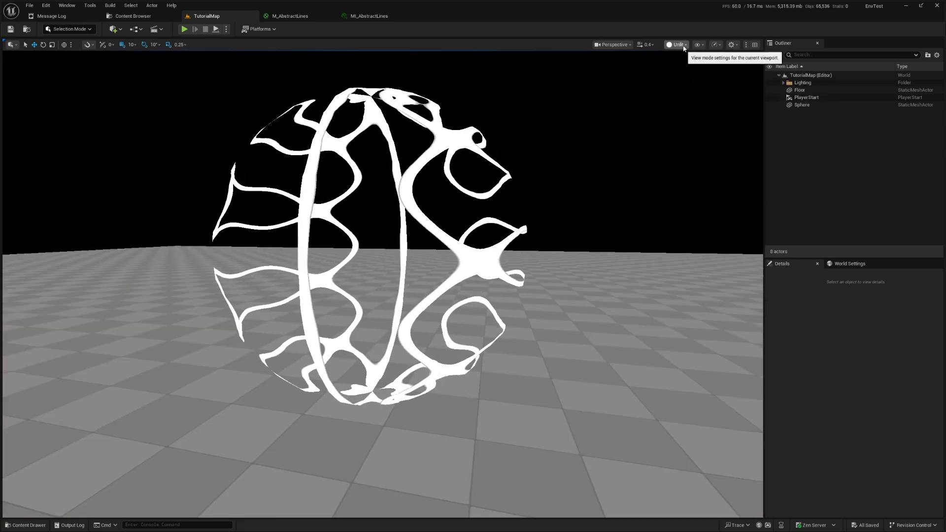
left_click(678, 44)
left_click(685, 71)
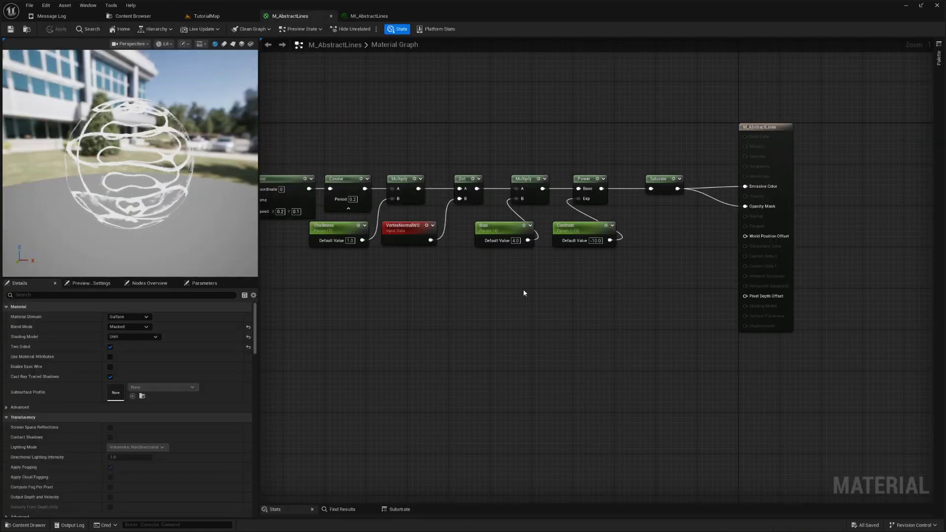
- In M_AbstractLines, try a Panner Speed X of 0.5, set it to 0.1, apply the change and check the sphere in TutorialMap
right_click_drag(428, 359, 612, 363)
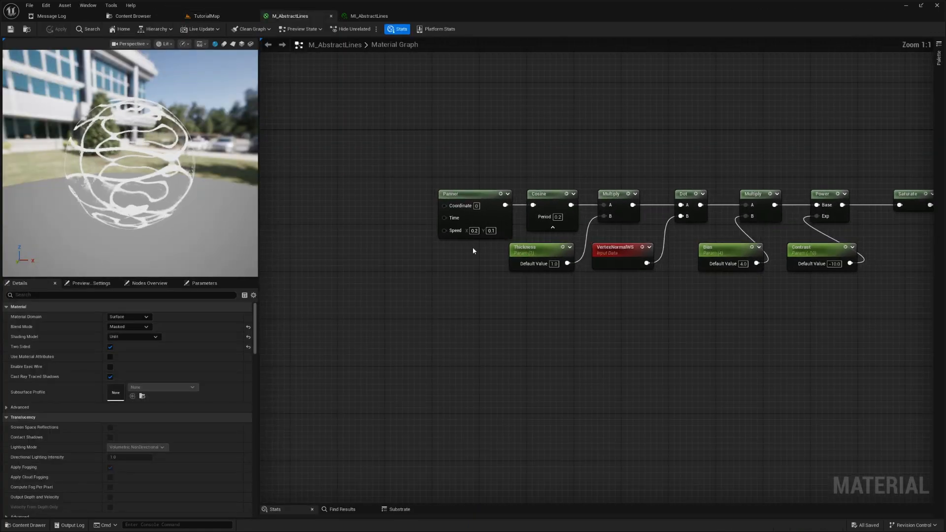
scroll(470, 244, "up", 1)
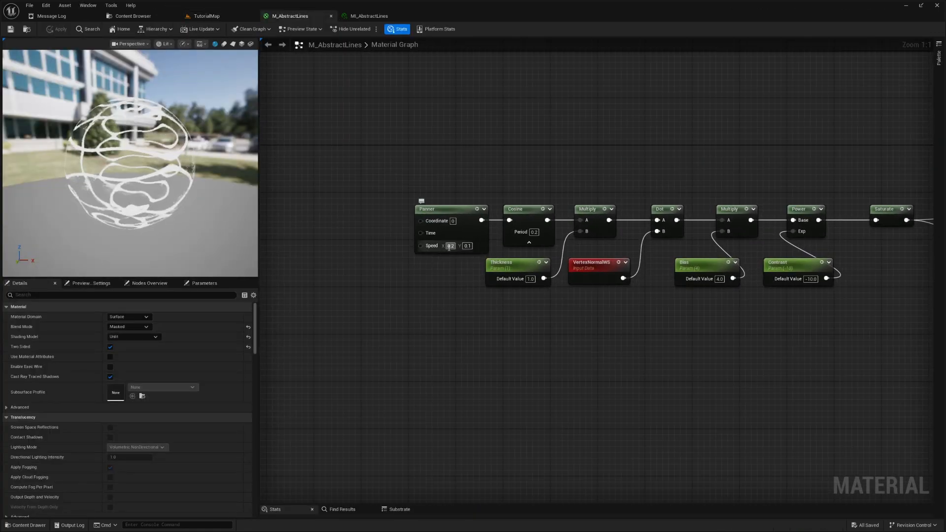
type("0.5")
key("Return")
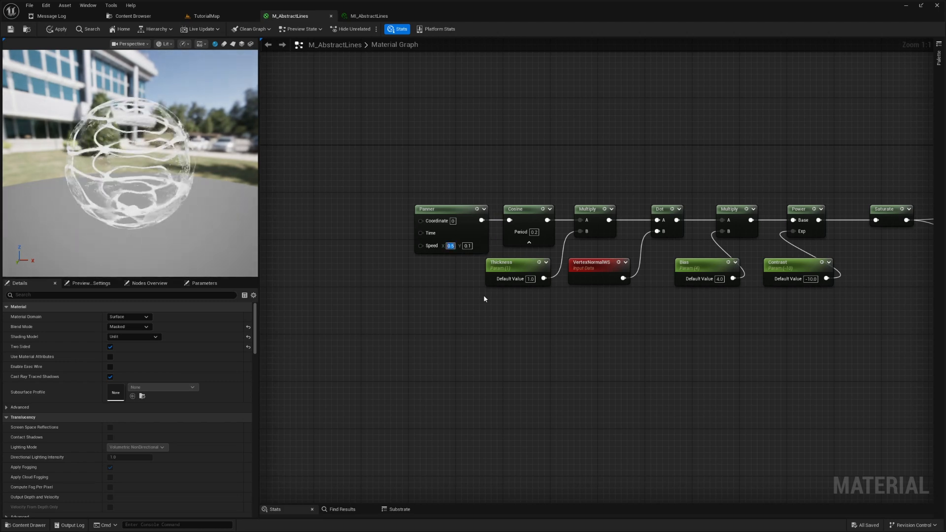
type("0.1")
key("Return")
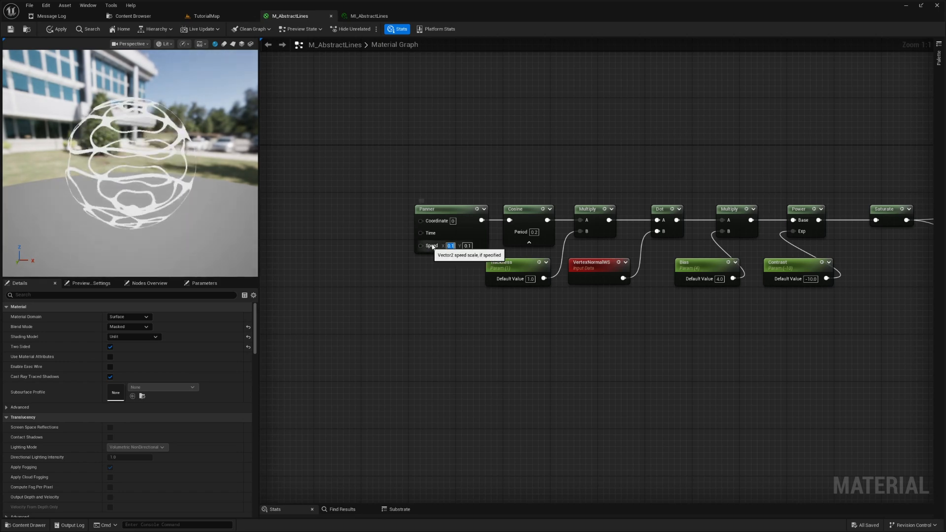
left_click(50, 29)
left_click(206, 16)
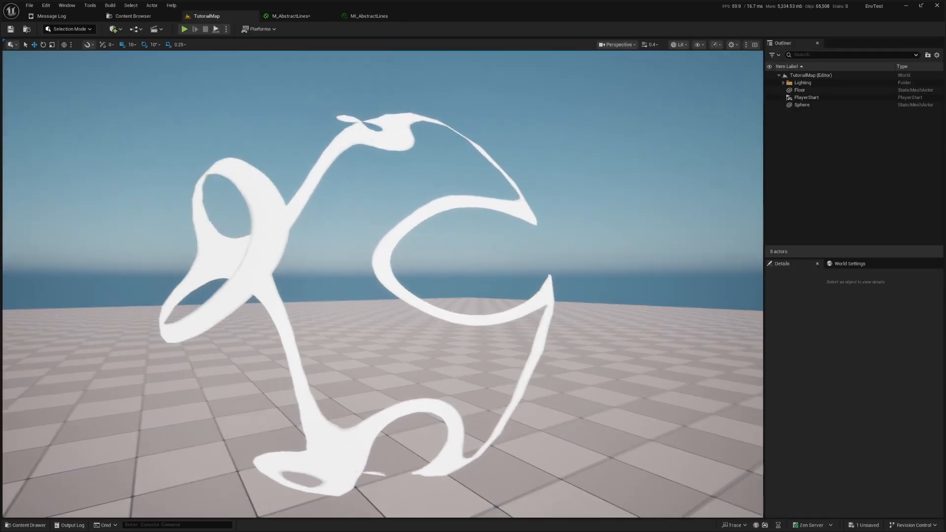
- Set the Cosine Period to 0.3, save M_AbstractLines and view the animated lines on the sphere in TutorialMap from different angles
left_click(300, 18)
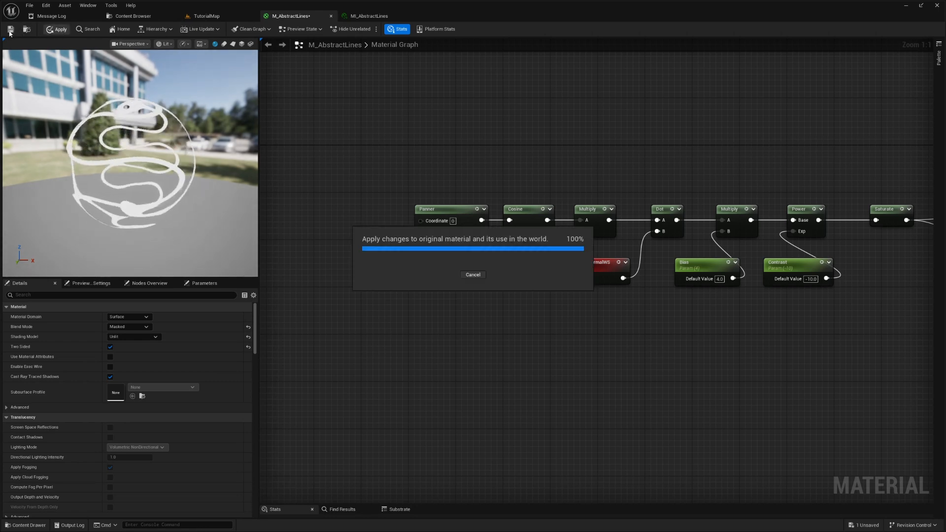
key("Home")
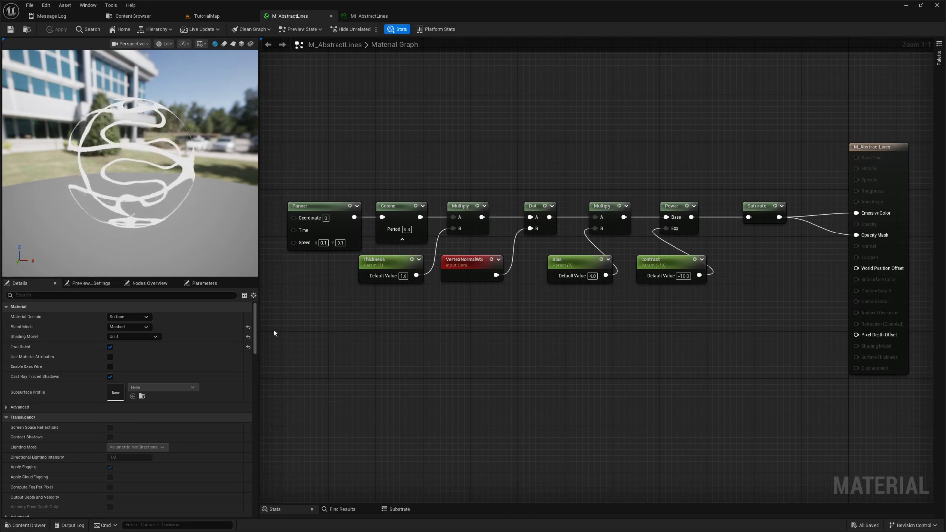
left_click(207, 16)
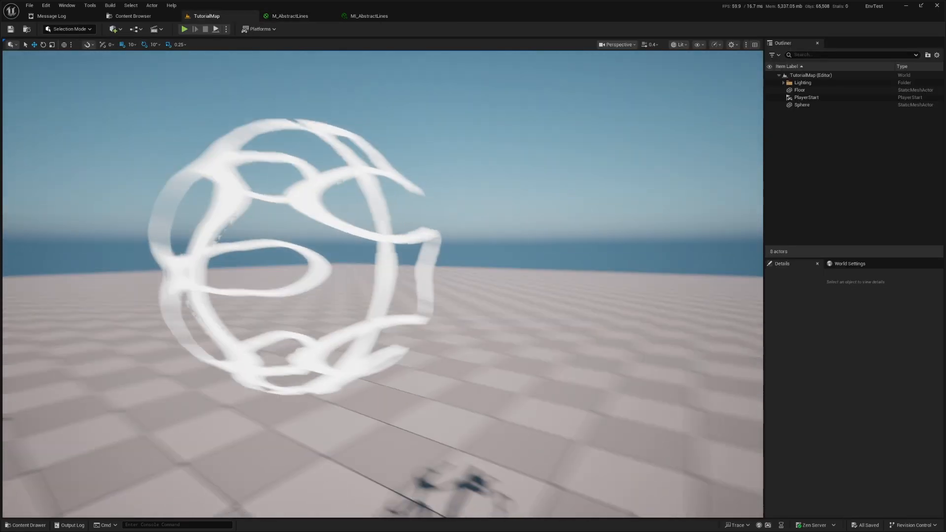
key("d")
right_click_drag(383, 284, 314, 259)
mouse_move(479, 340)
right_mouse_down()
mouse_move(471, 356)
mouse_move(475, 343)
right_mouse_up()
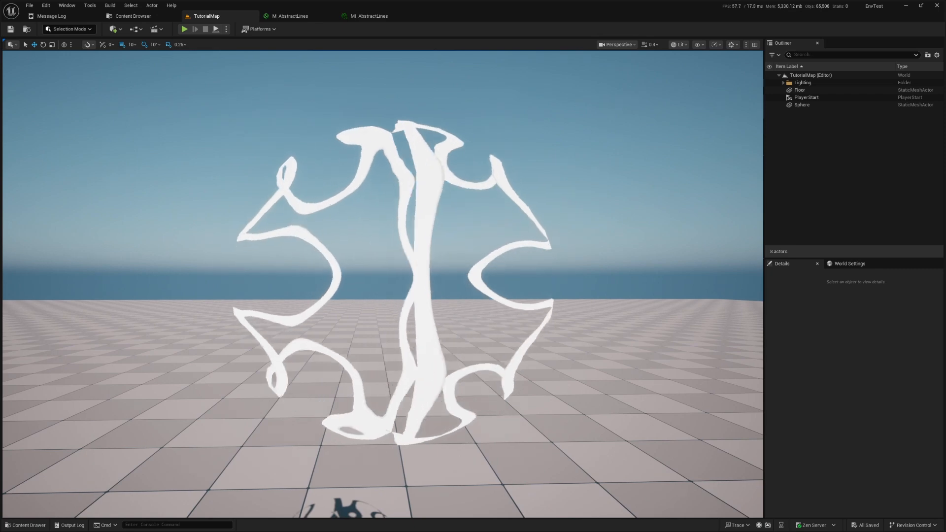